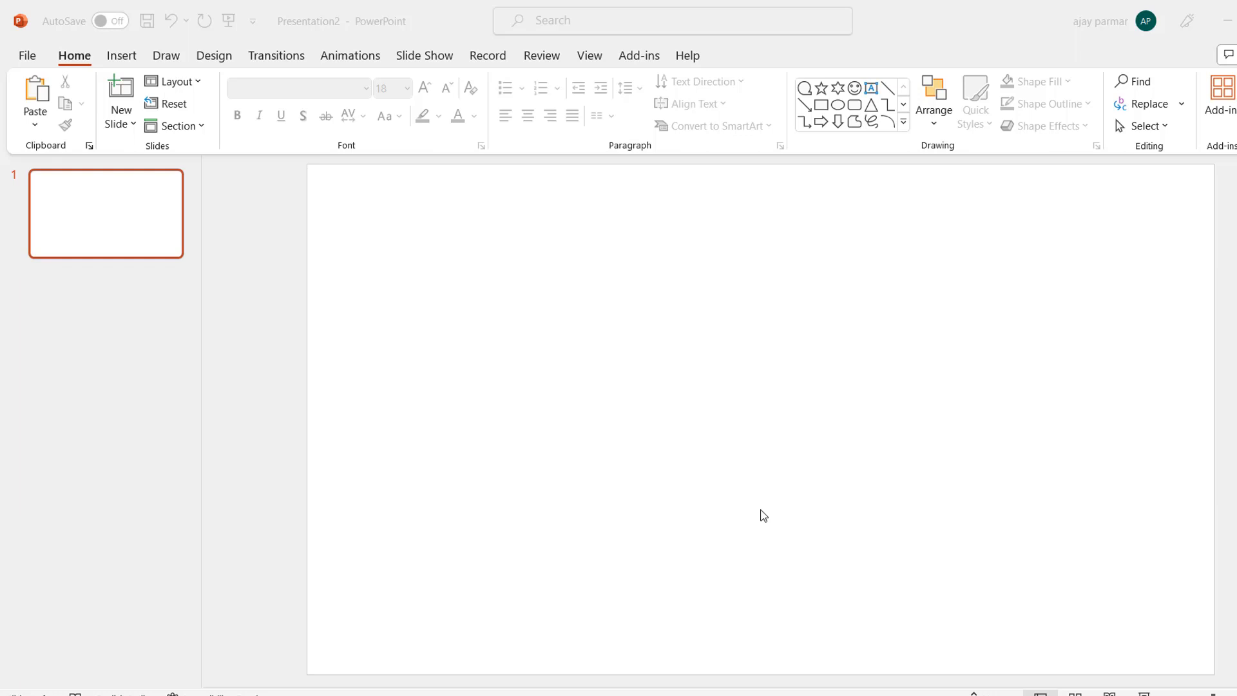
# Draw a rectangle about 11.4 cm wide and 6.66 cm high in the slide's upper left area and shift it slightly left
pyautogui.click(135, 53)
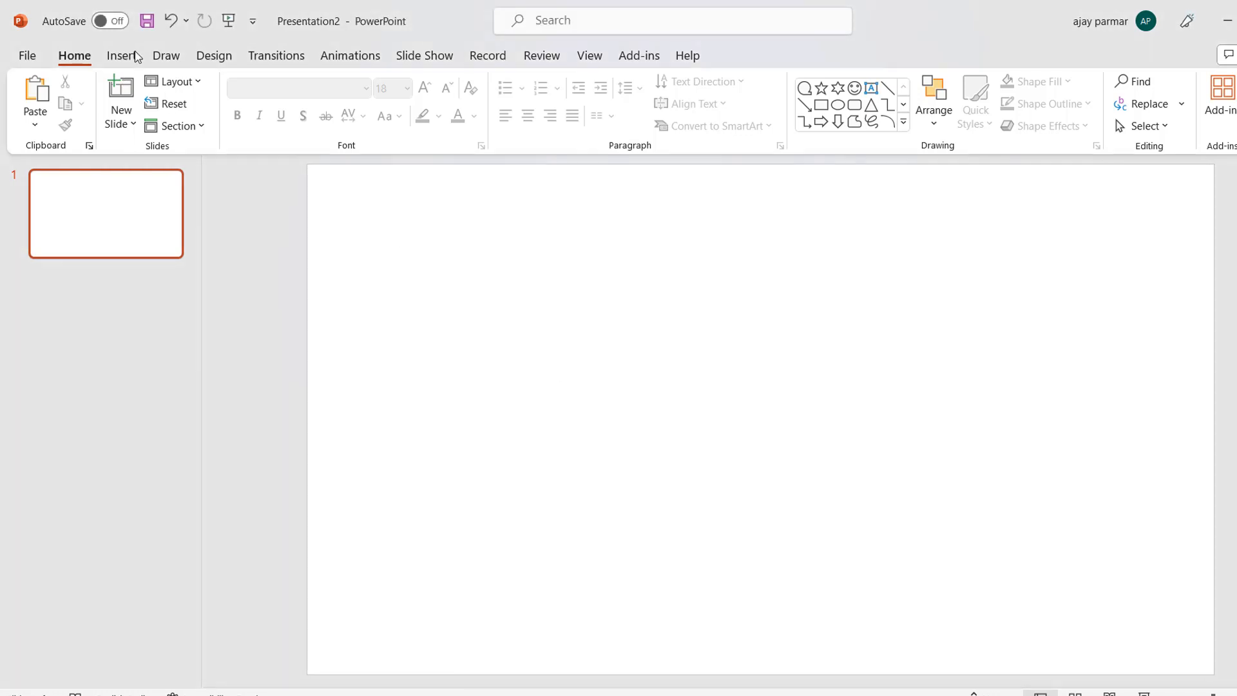
pyautogui.click(135, 55)
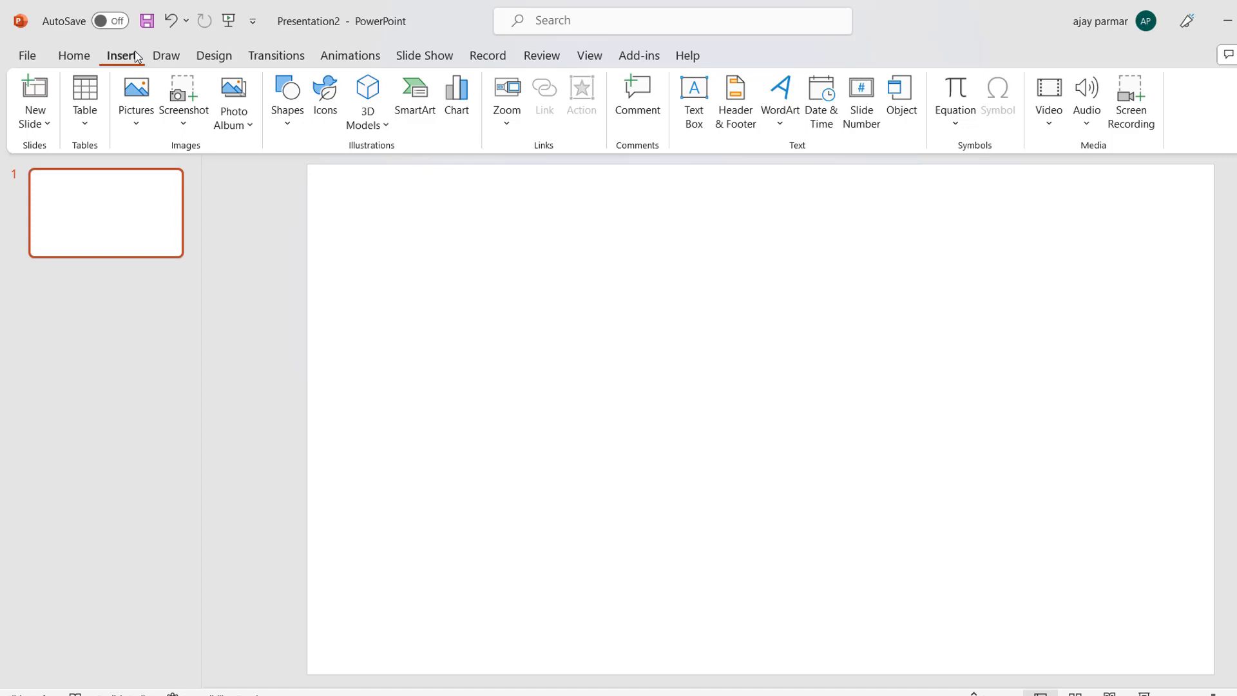
pyautogui.click(295, 127)
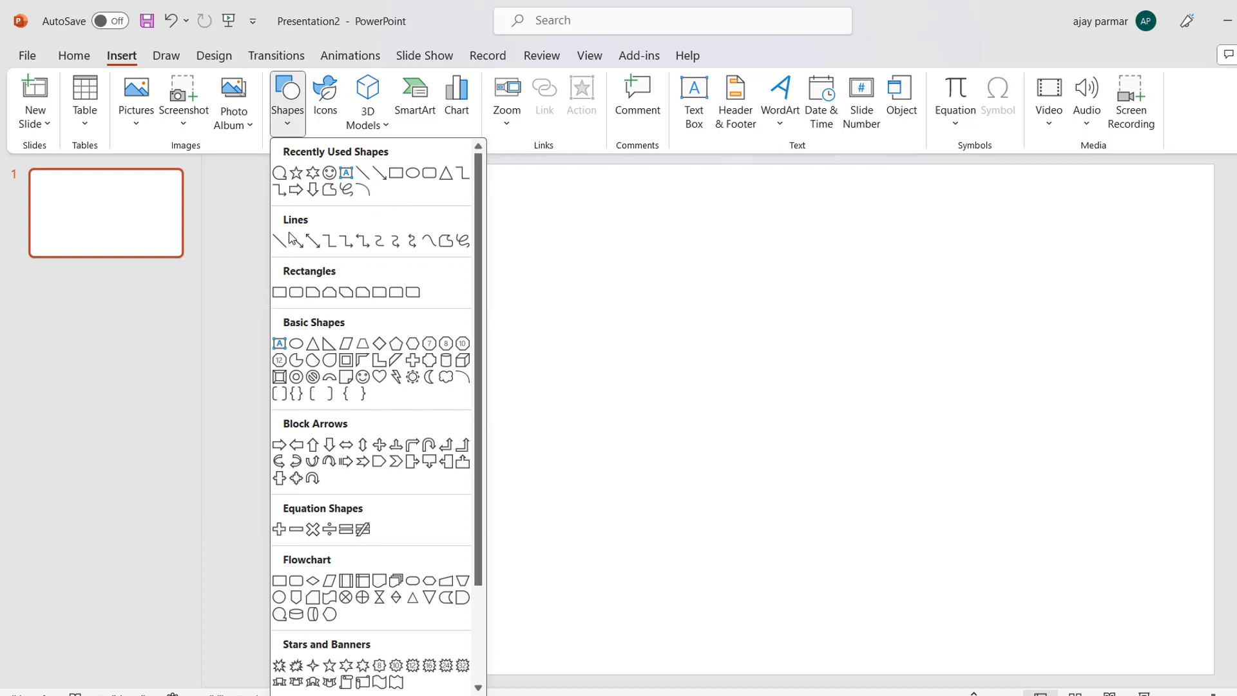
pyautogui.click(279, 293)
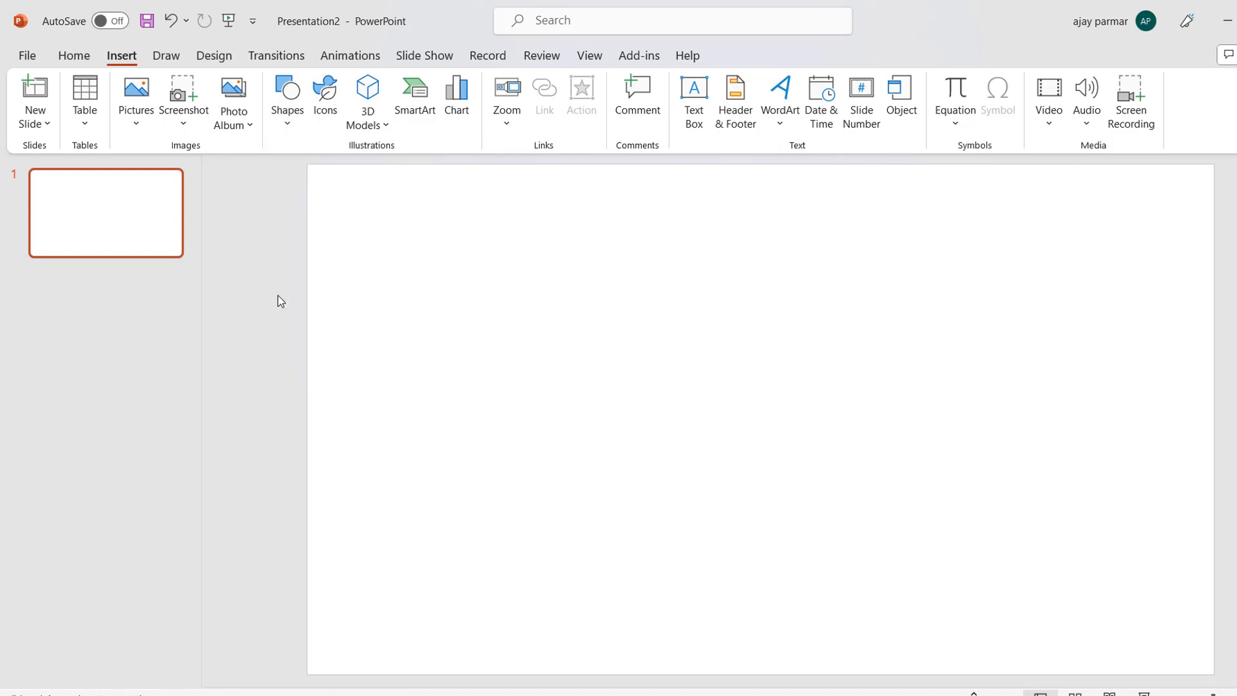
pyautogui.moveTo(360, 211); pyautogui.dragTo(666, 389)
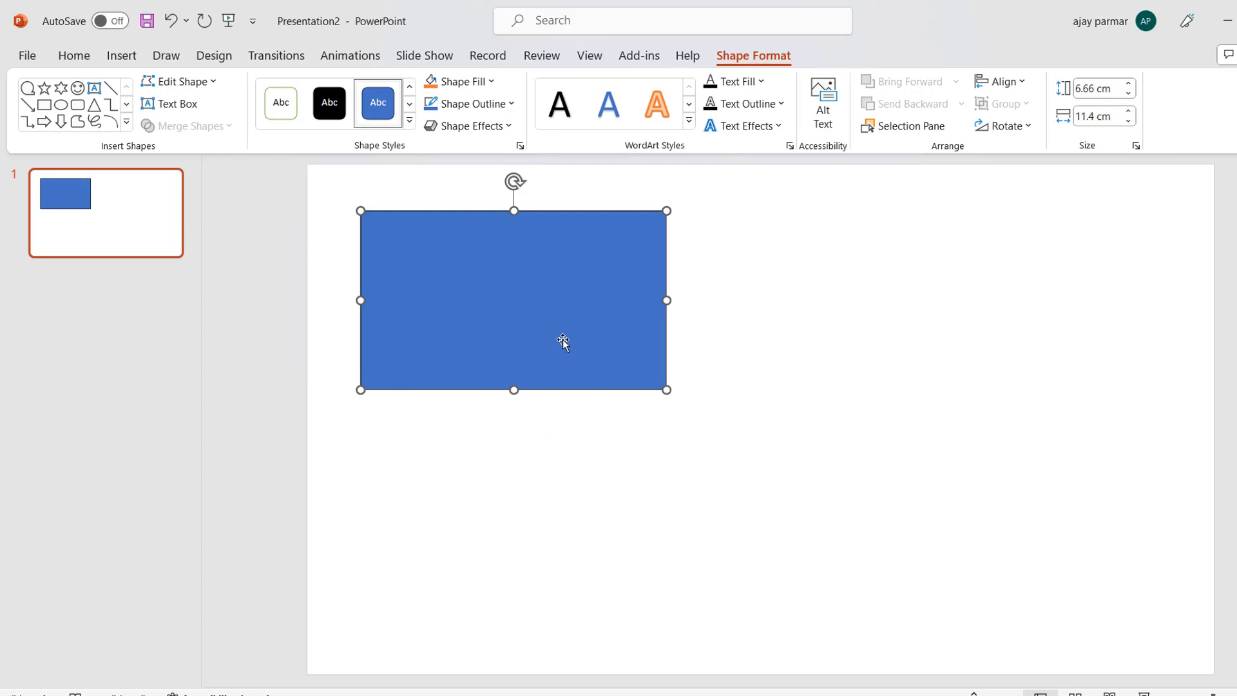
pyautogui.moveTo(563, 343); pyautogui.dragTo(531, 337)
pyautogui.click(704, 342)
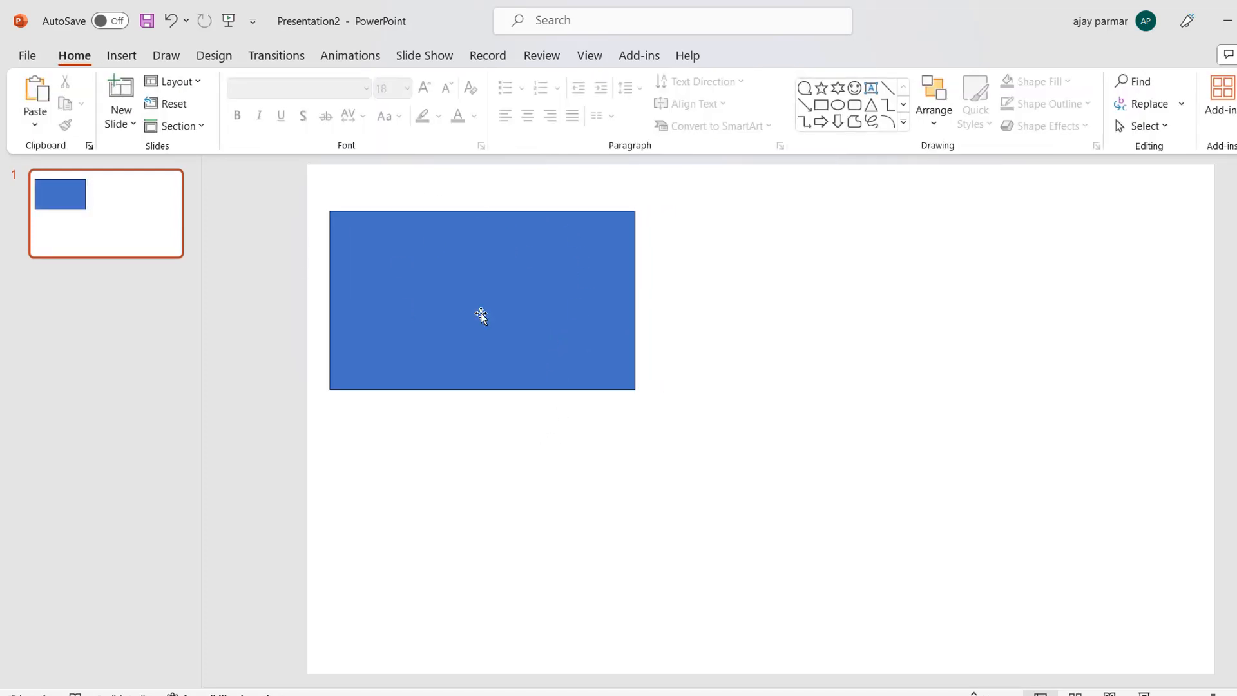
# Draw an oval about 9.28 cm wide and 6.66 cm high below the rectangle
pyautogui.click(121, 56)
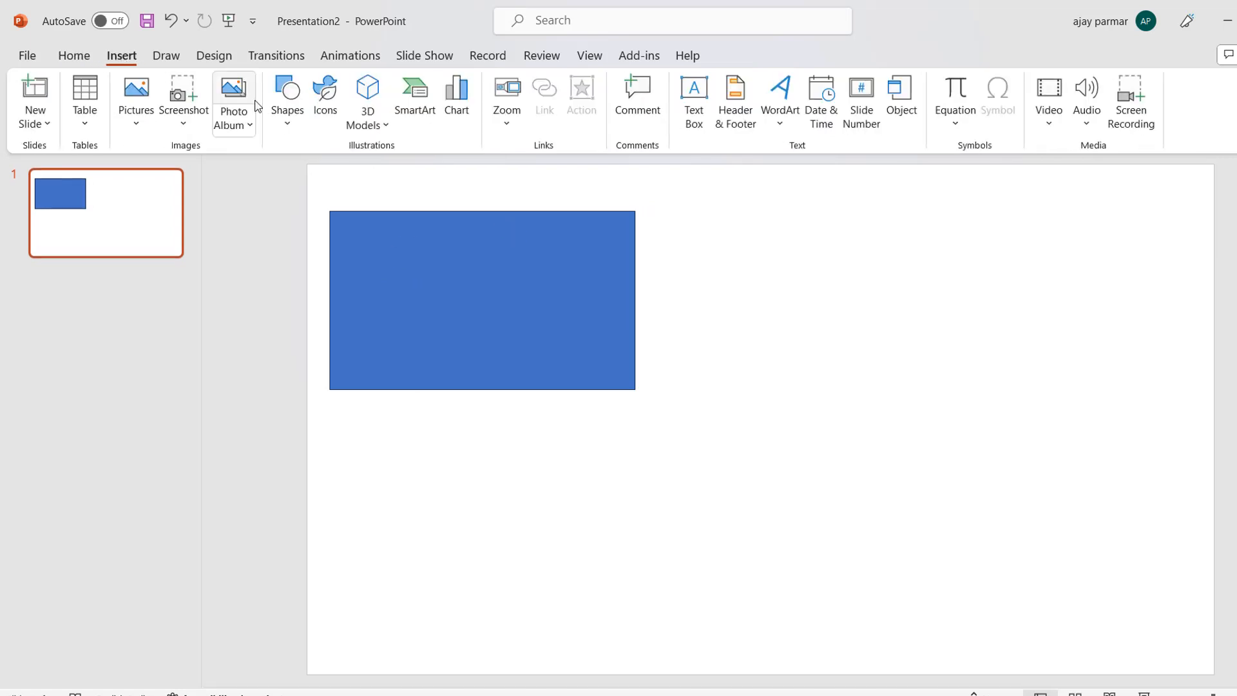
pyautogui.click(288, 126)
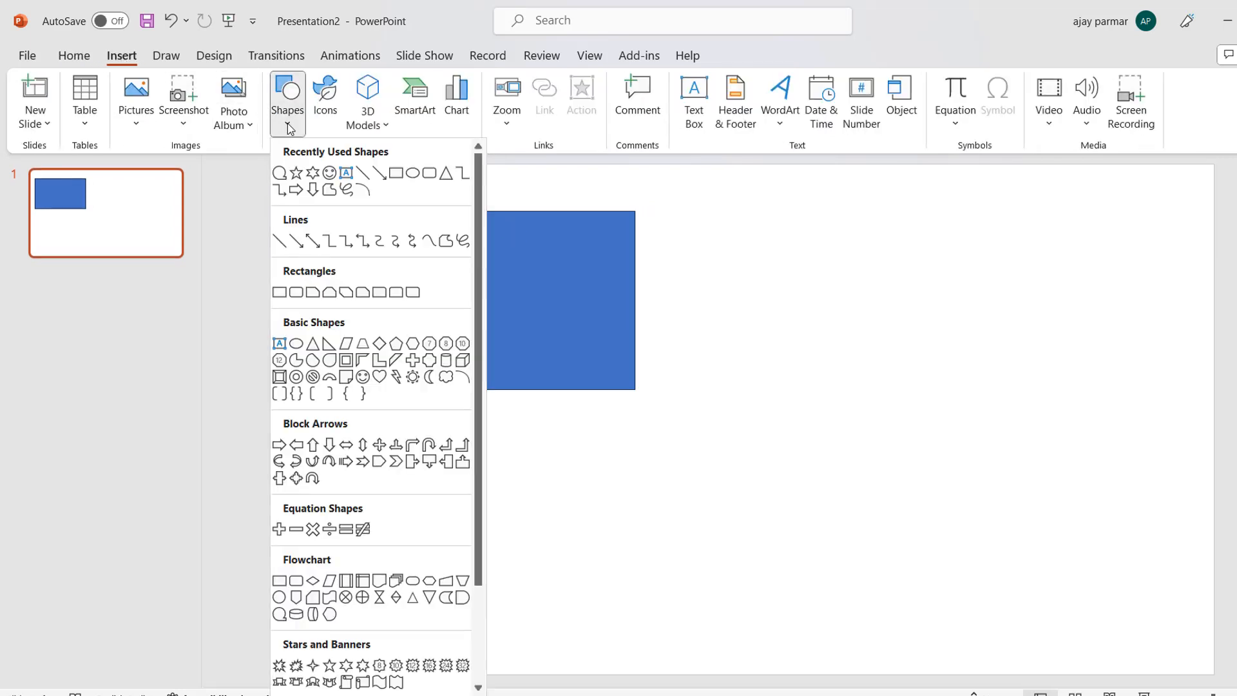
pyautogui.click(418, 179)
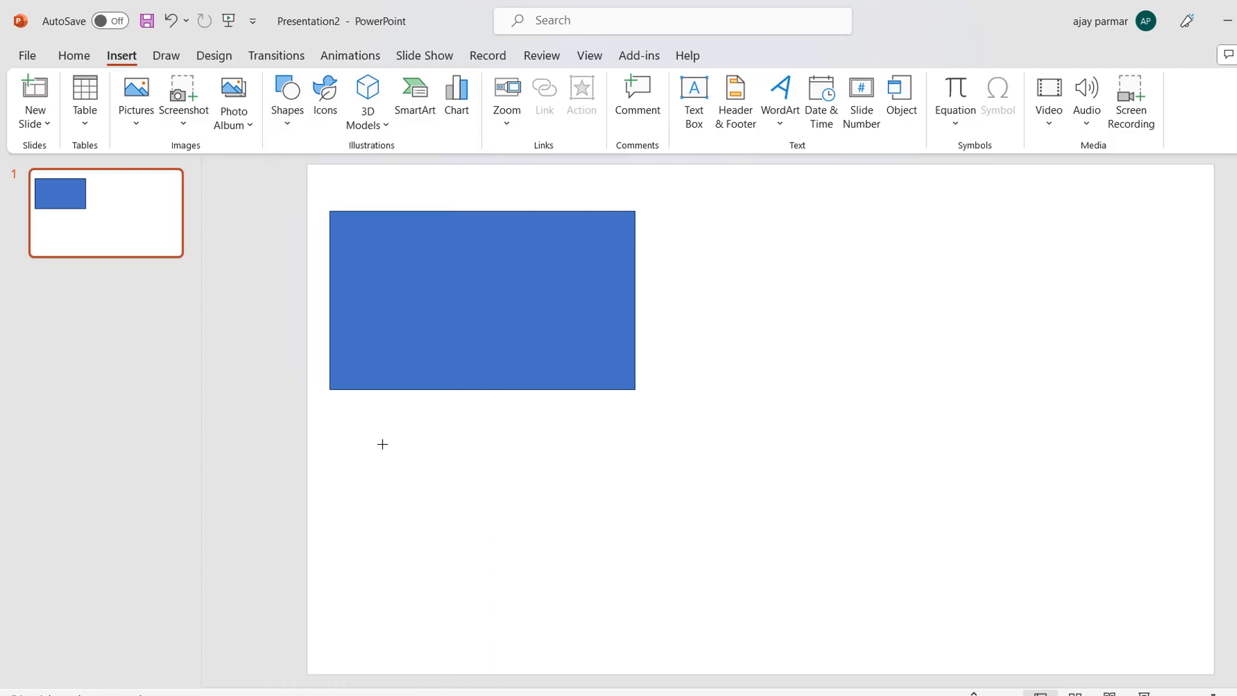
pyautogui.moveTo(372, 438); pyautogui.dragTo(620, 614)
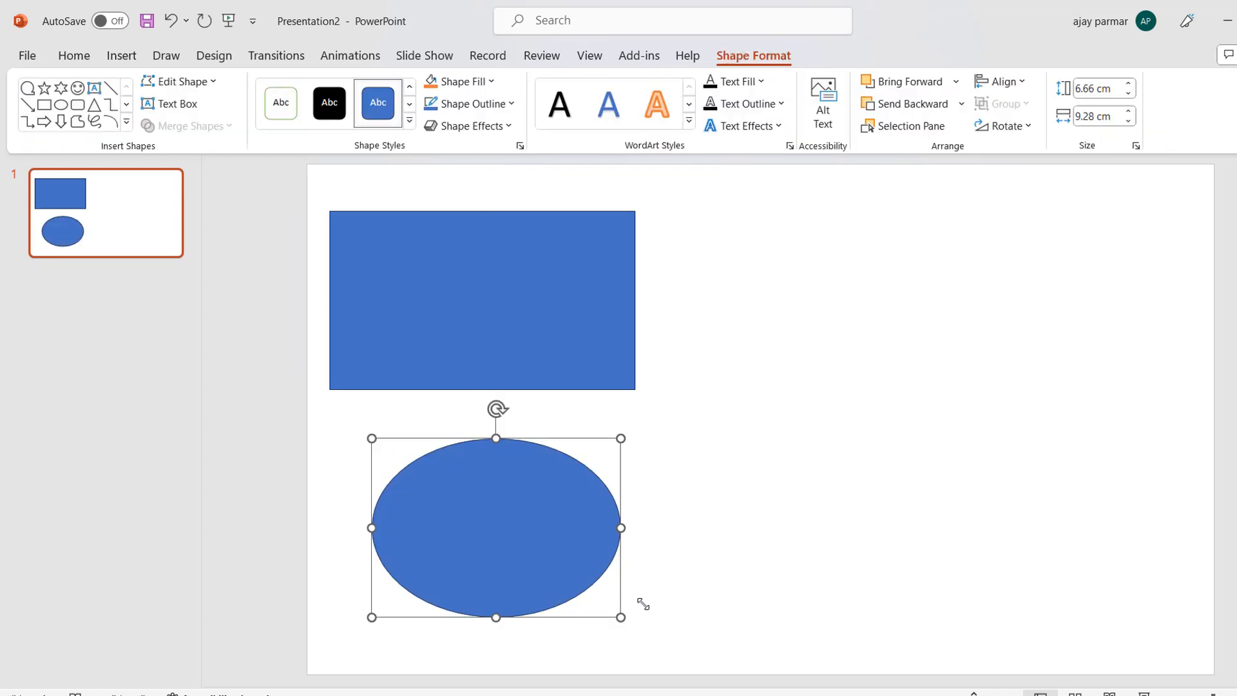
pyautogui.click(865, 495)
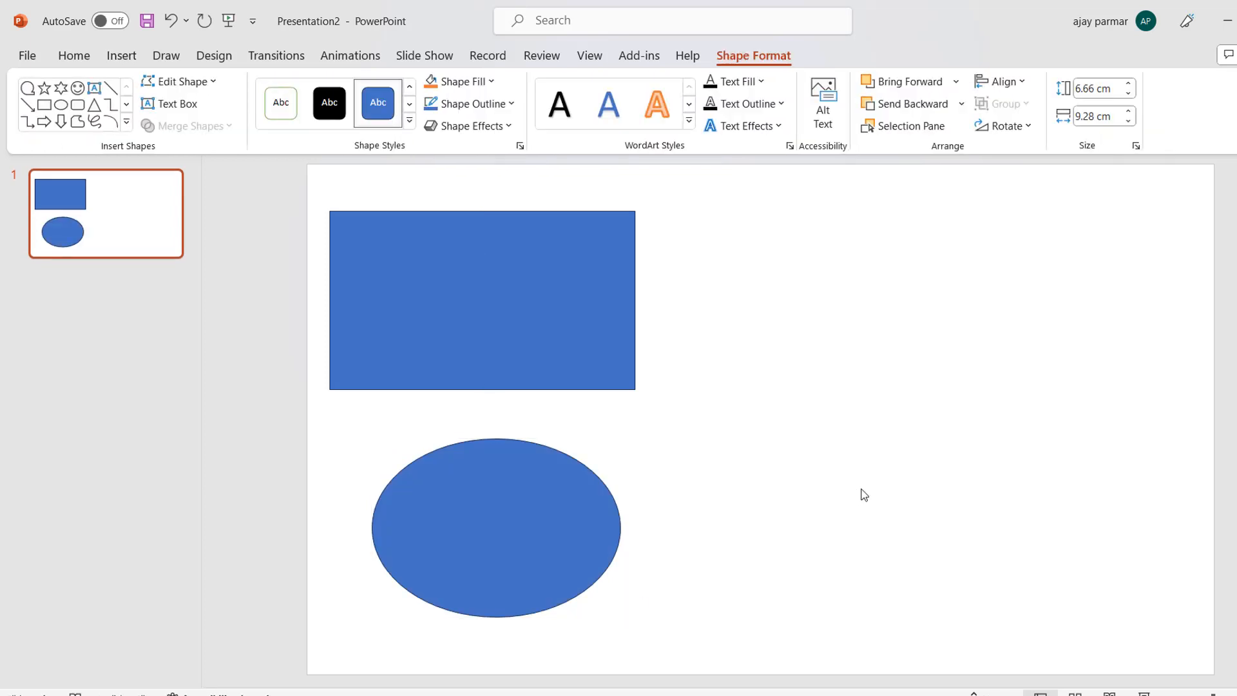
# Widen the rectangle very slightly to about 11.43 cm and move the oval a little up and to the left
pyautogui.click(573, 348)
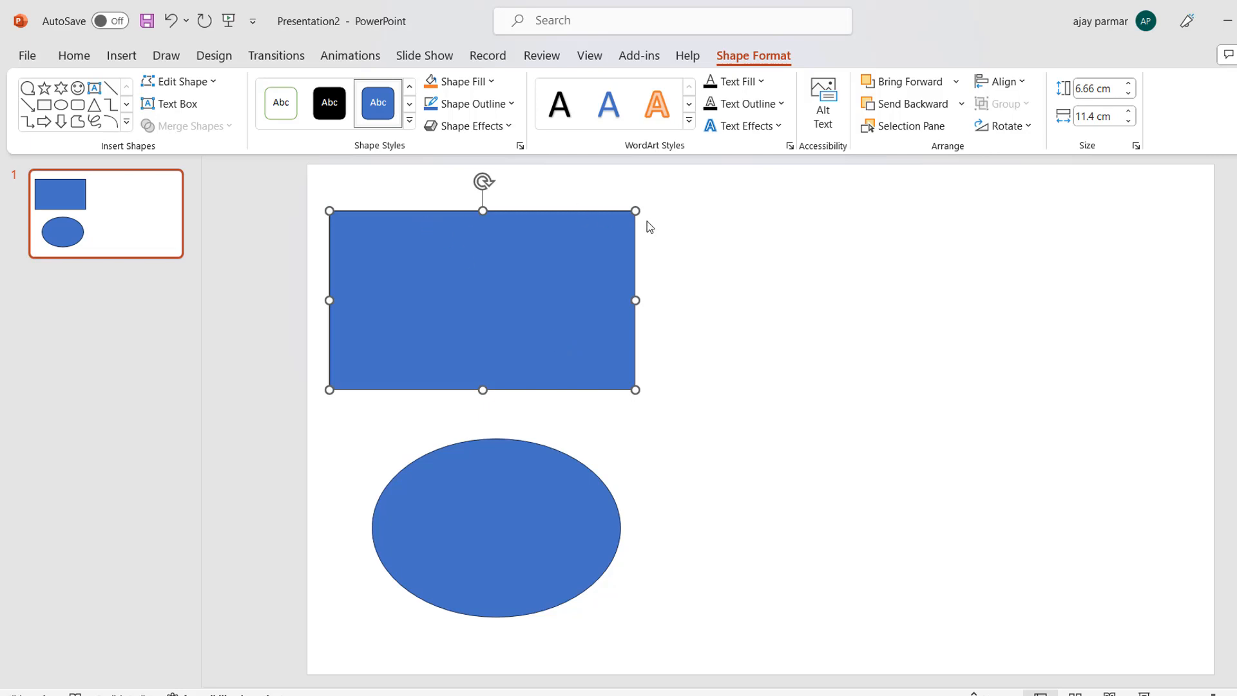
pyautogui.click(560, 506)
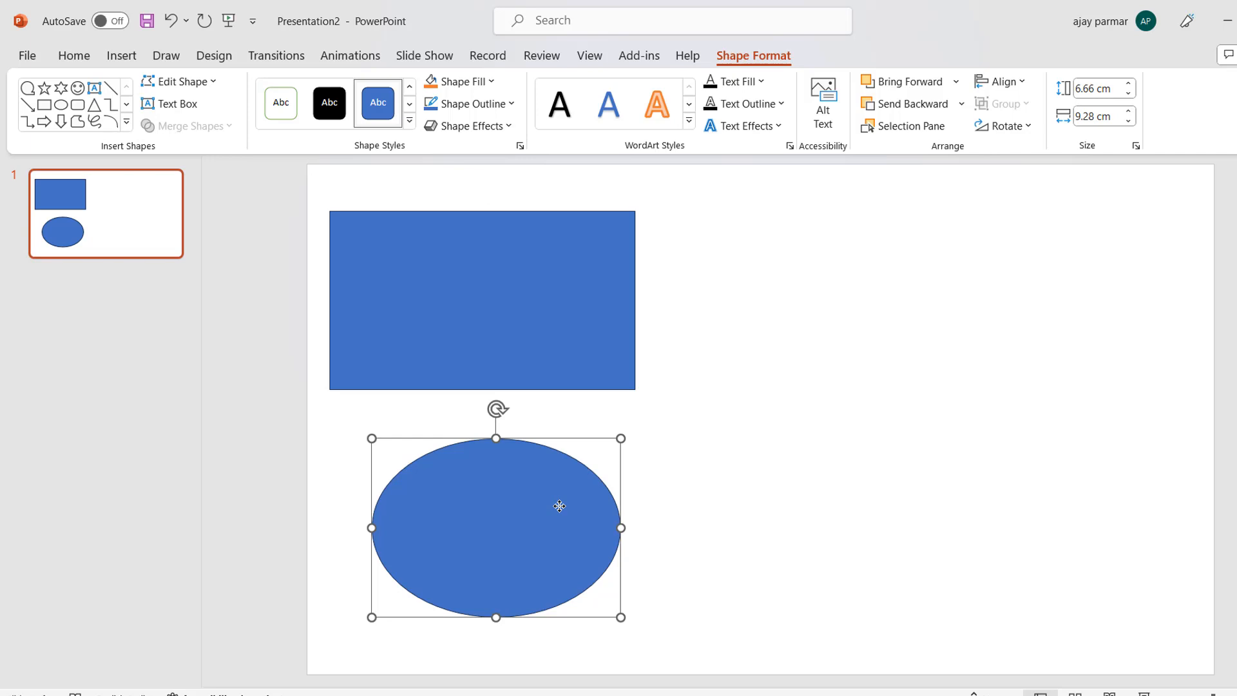
pyautogui.click(559, 361)
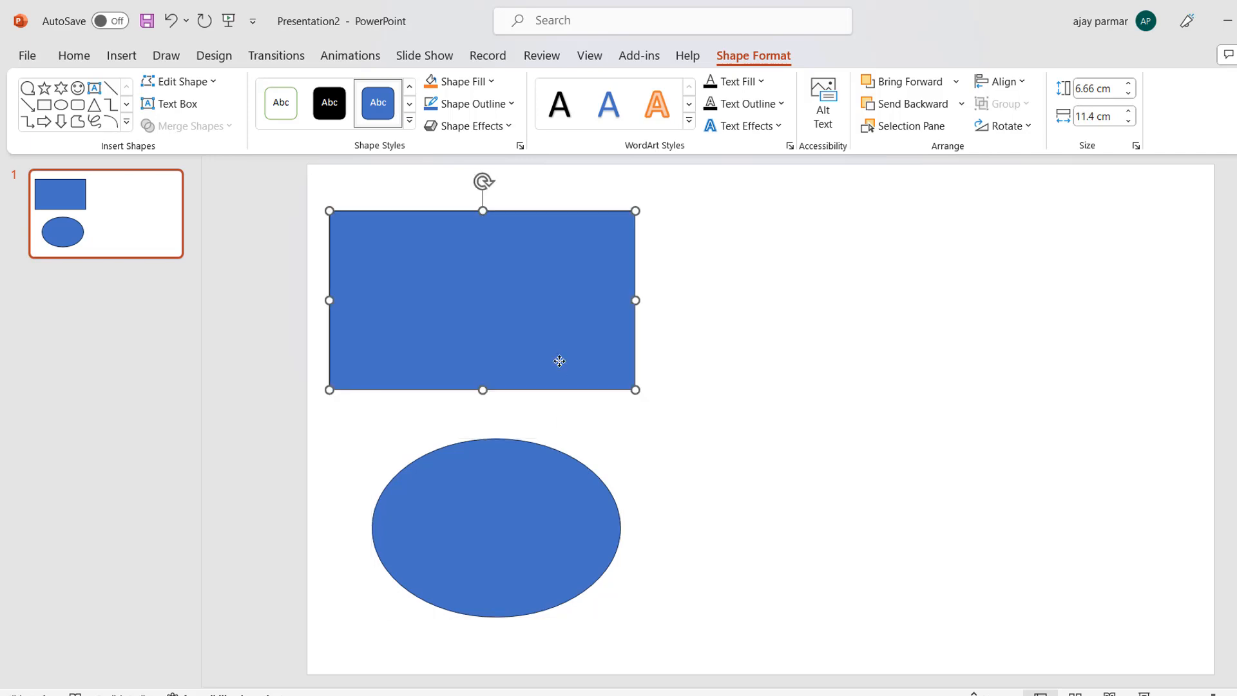
pyautogui.moveTo(635, 300)
pyautogui.mouseDown()
pyautogui.moveTo(571, 299)
pyautogui.moveTo(635, 302)
pyautogui.mouseUp()
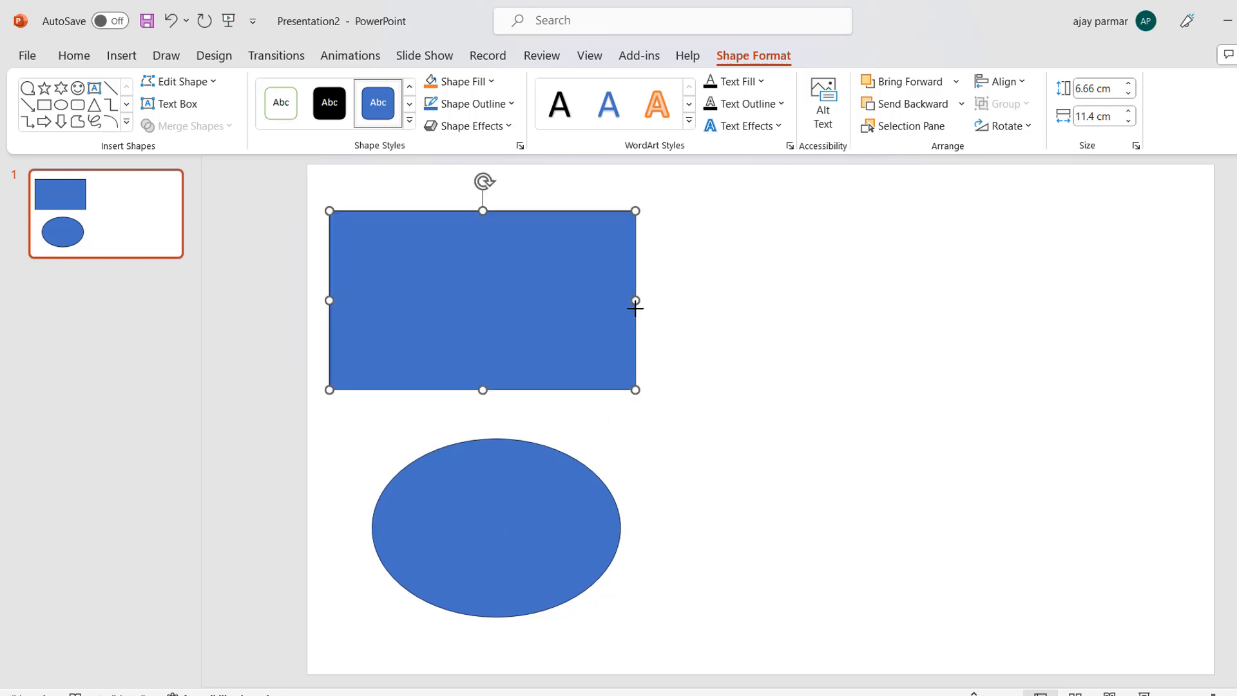
pyautogui.click(560, 520)
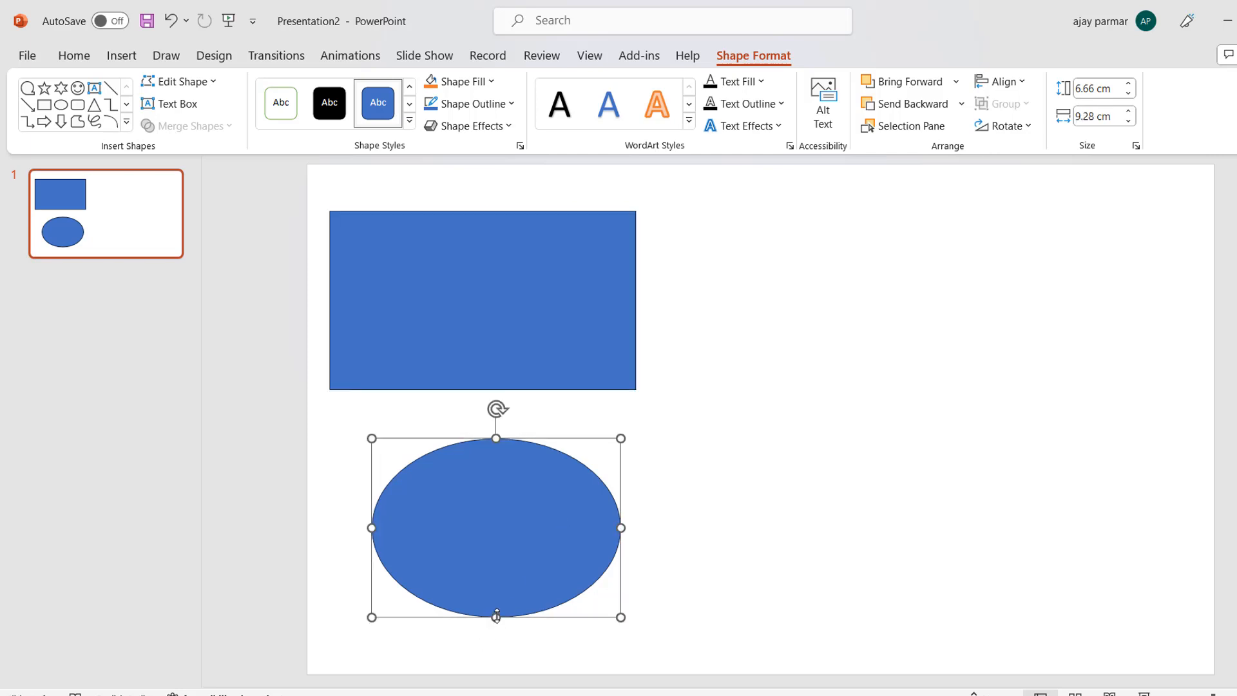
pyautogui.moveTo(497, 617)
pyautogui.mouseDown()
pyautogui.moveTo(501, 659)
pyautogui.moveTo(500, 616)
pyautogui.mouseUp()
pyautogui.moveTo(577, 583); pyautogui.dragTo(564, 577)
pyautogui.click(497, 368)
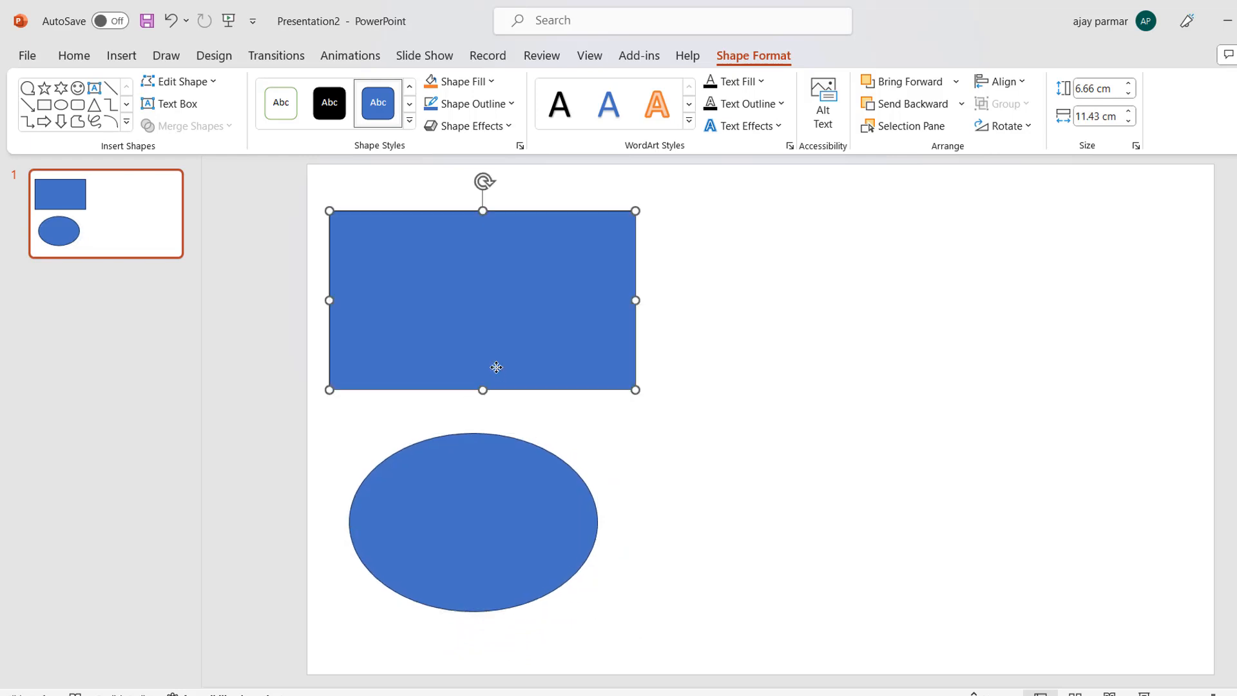
pyautogui.click(600, 442)
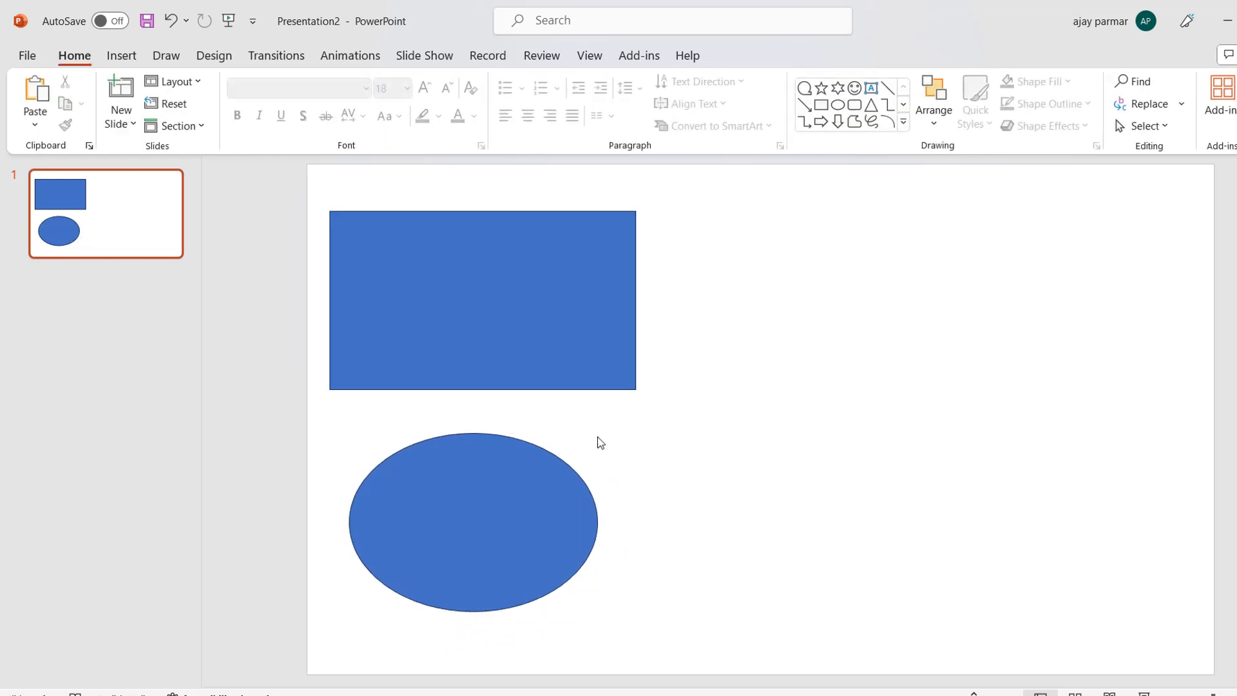
# Draw a perfect square with sides of about 6.71 cm to the right of the rectangle, constraining its proportions
pyautogui.click(122, 55)
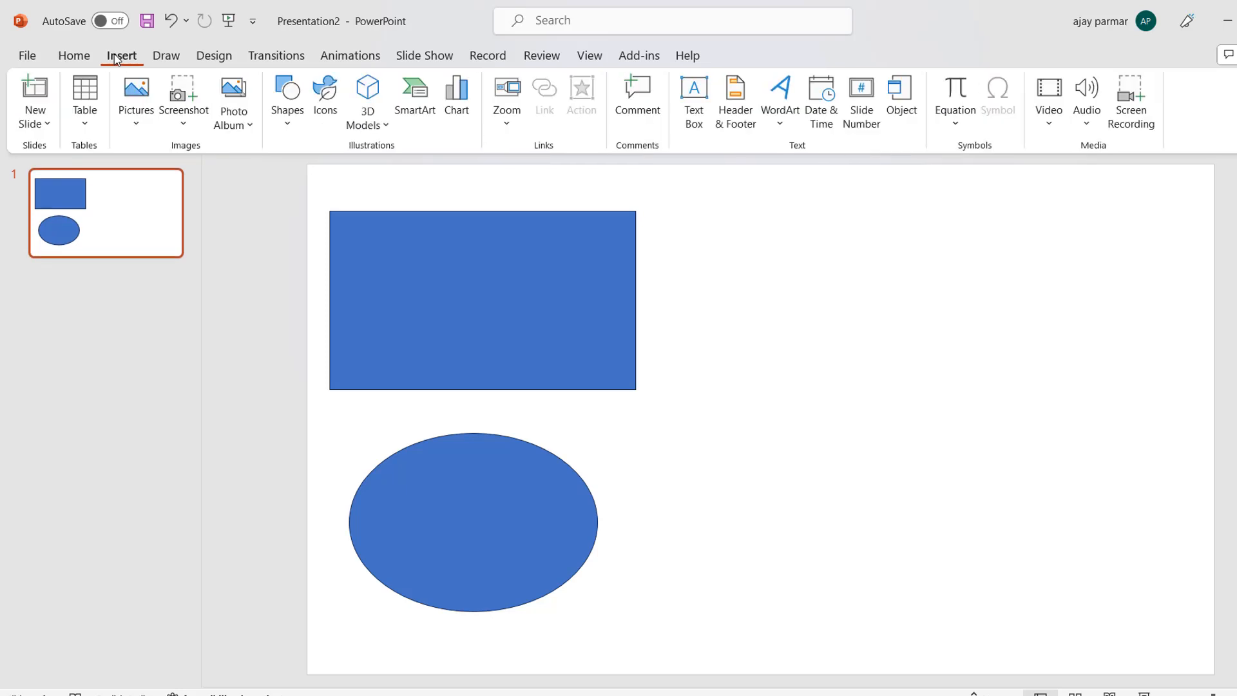
pyautogui.click(288, 128)
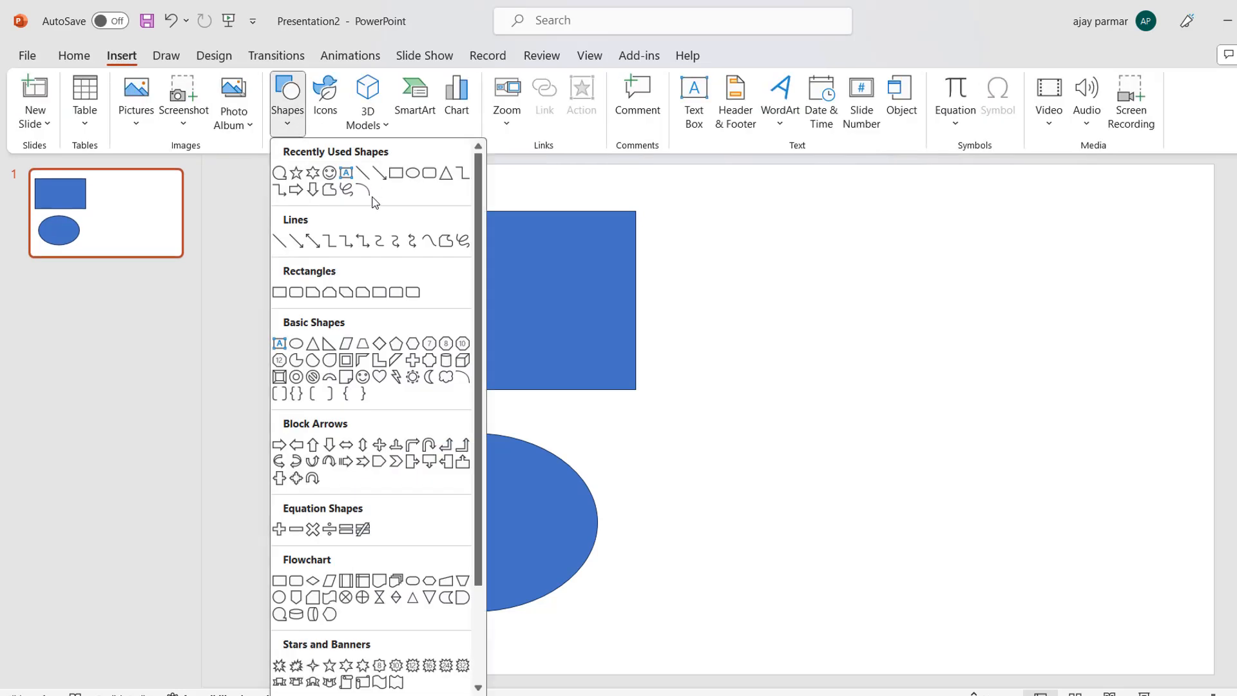
pyautogui.click(279, 293)
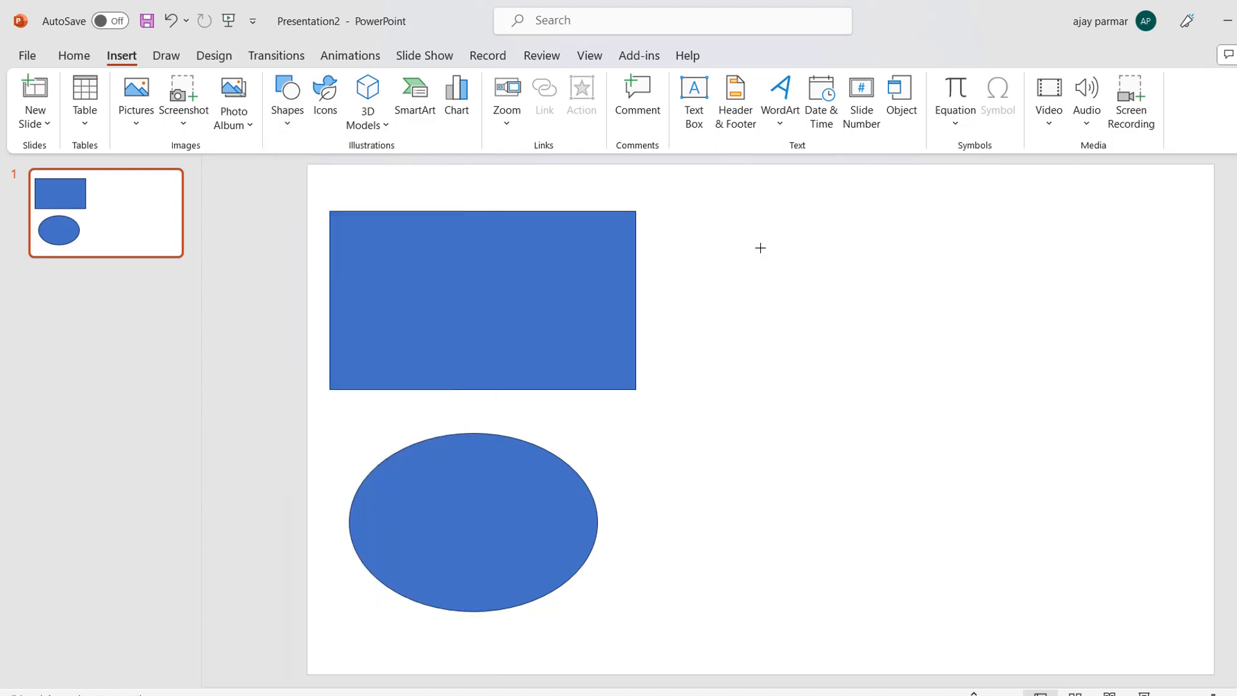
pyautogui.press('shift')
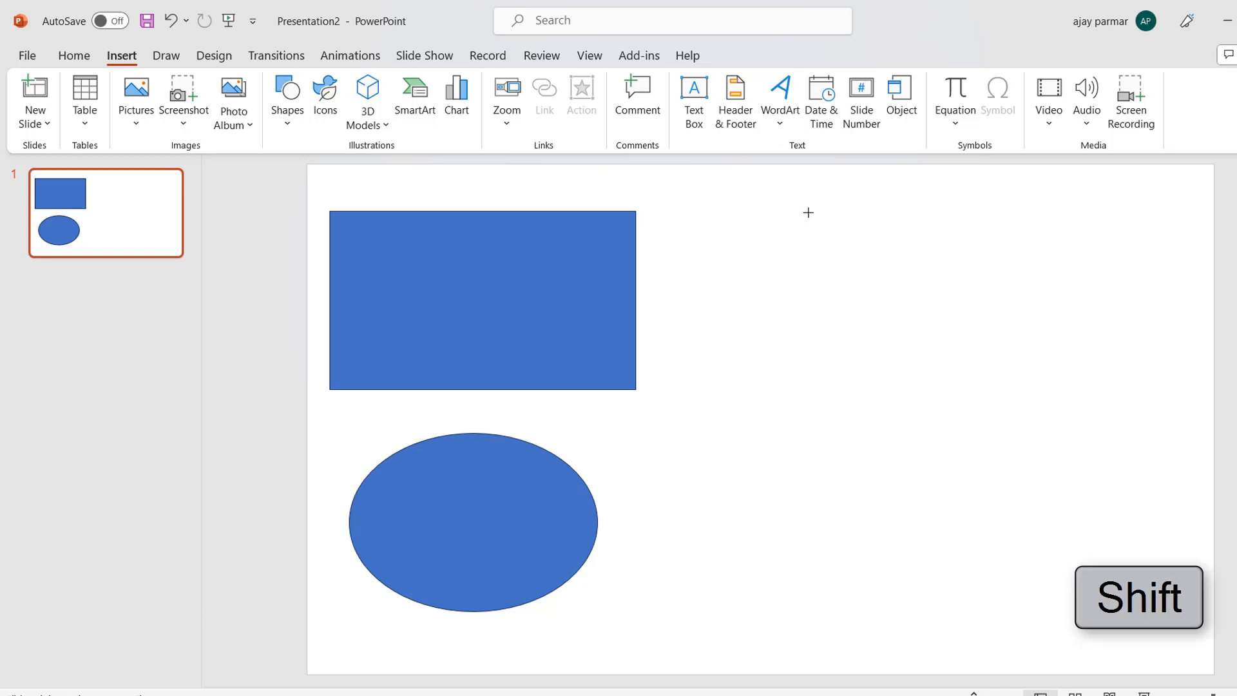
pyautogui.moveTo(808, 212); pyautogui.dragTo(987, 361)
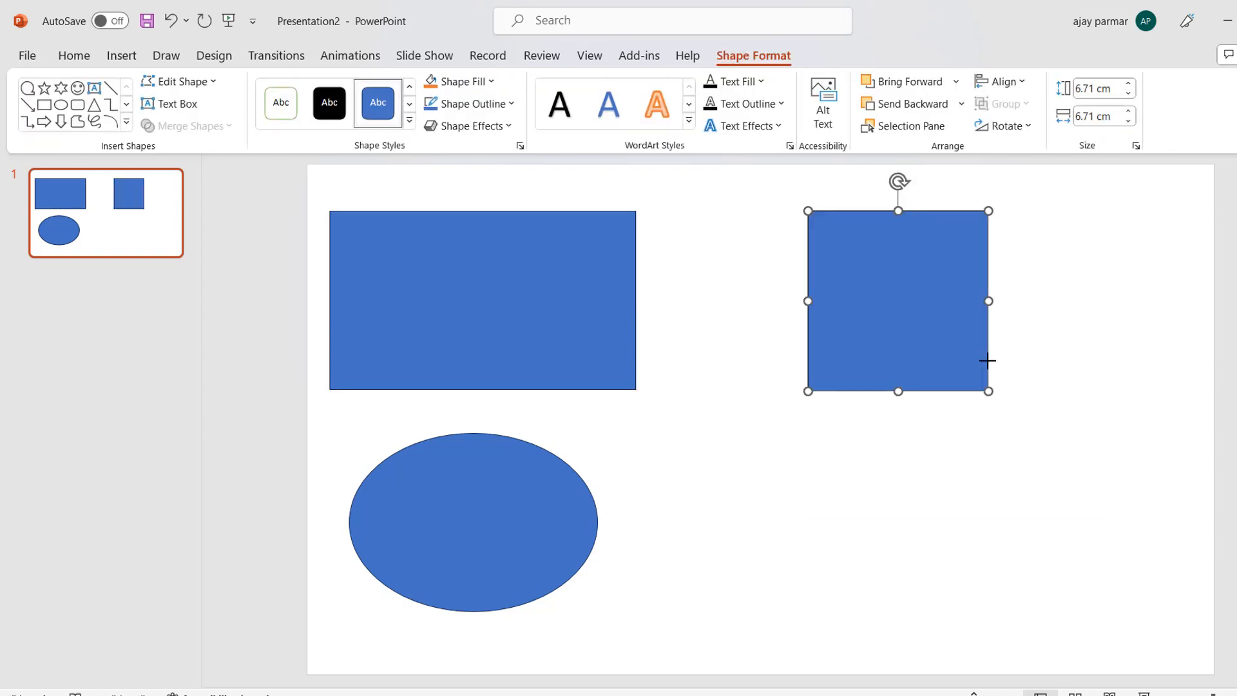
pyautogui.click(946, 481)
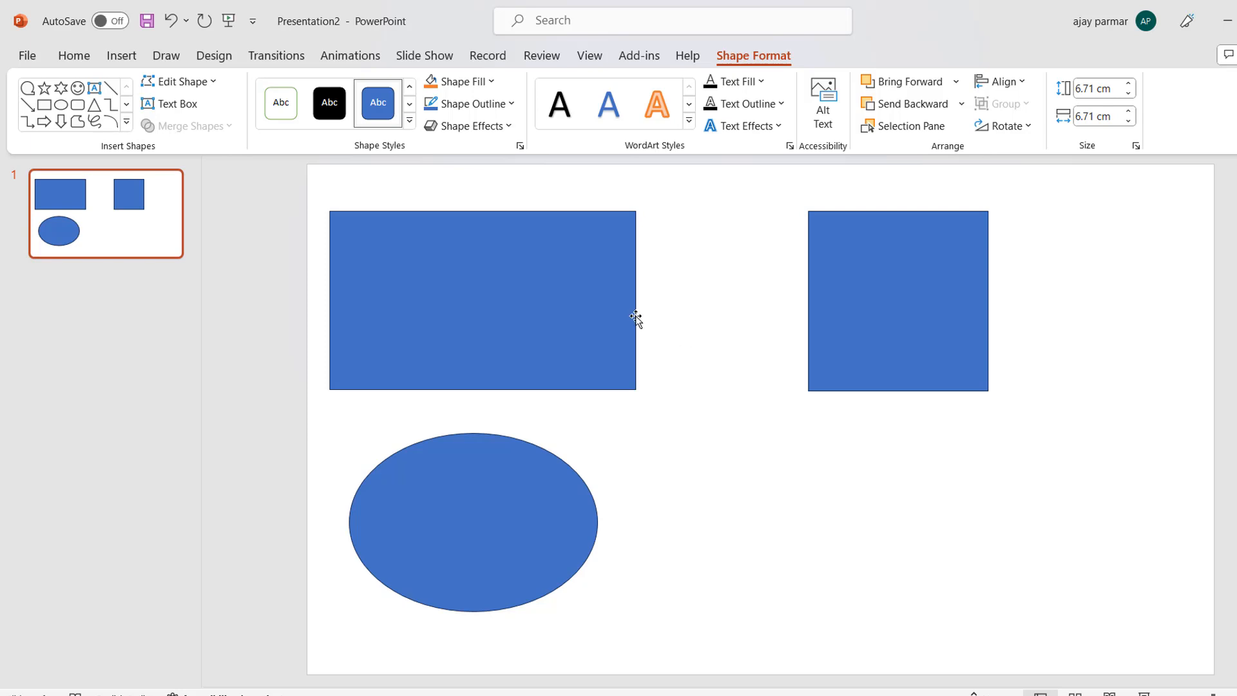
pyautogui.click(853, 269)
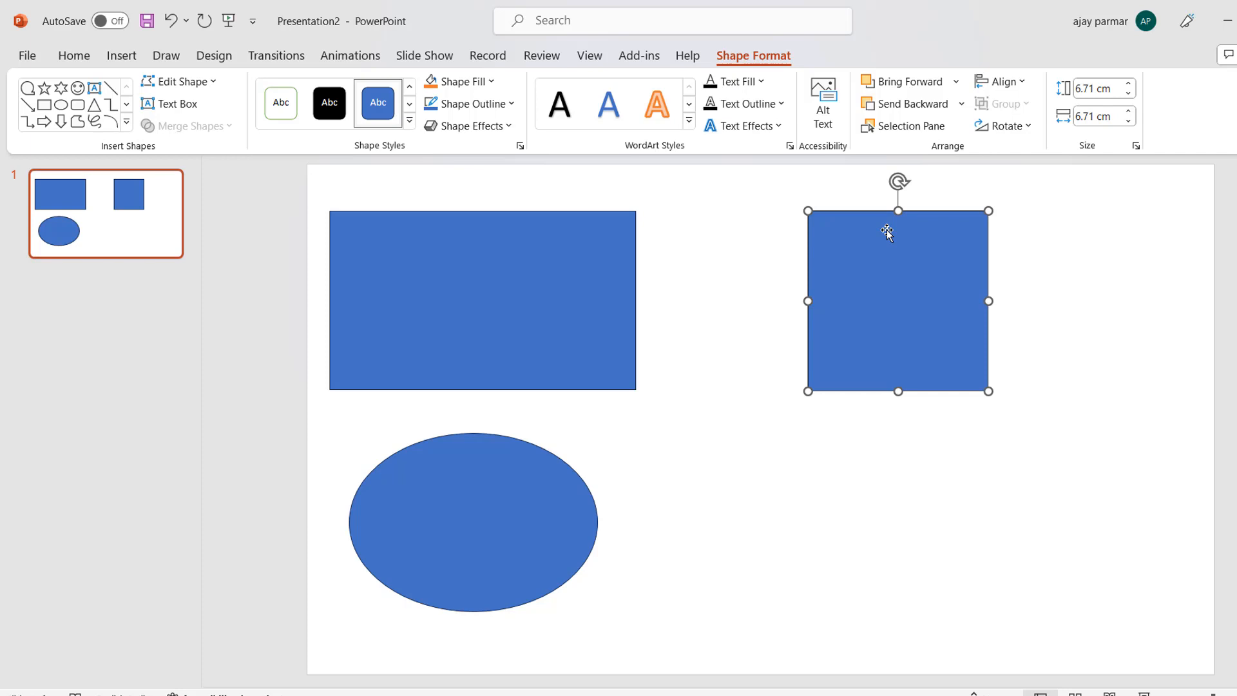
pyautogui.click(690, 462)
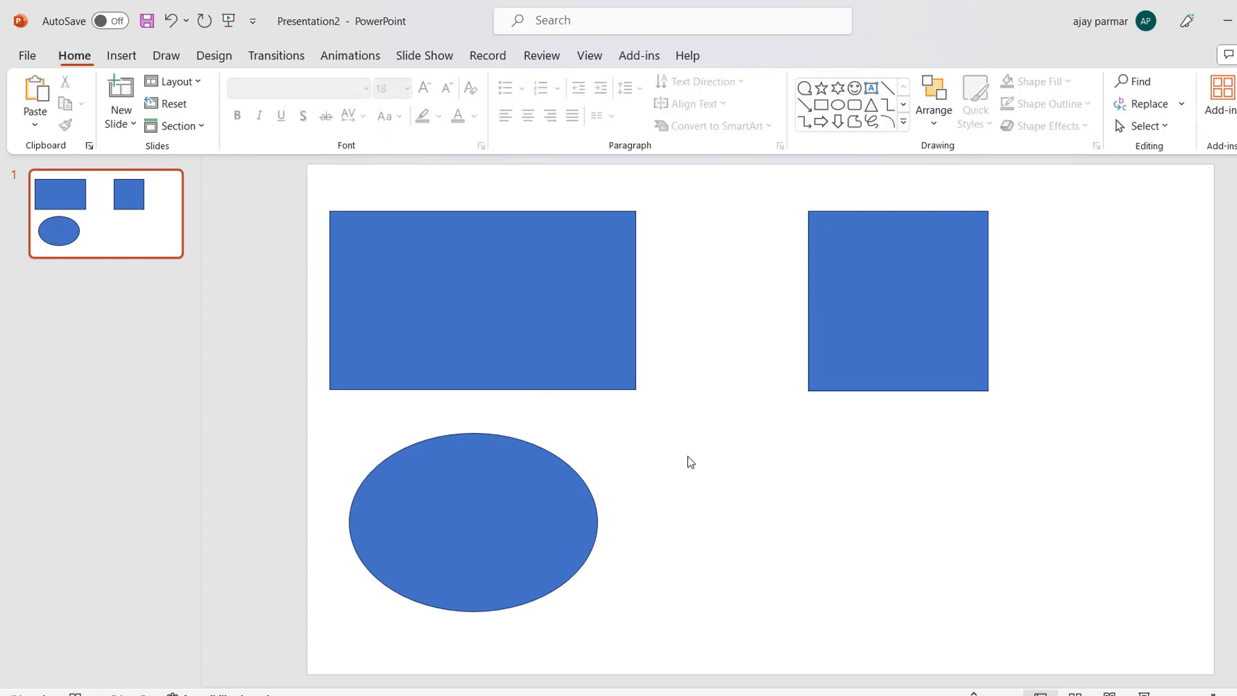
# Draw a perfect circle about 7 cm in diameter below the square, to the right of the oval
pyautogui.click(117, 57)
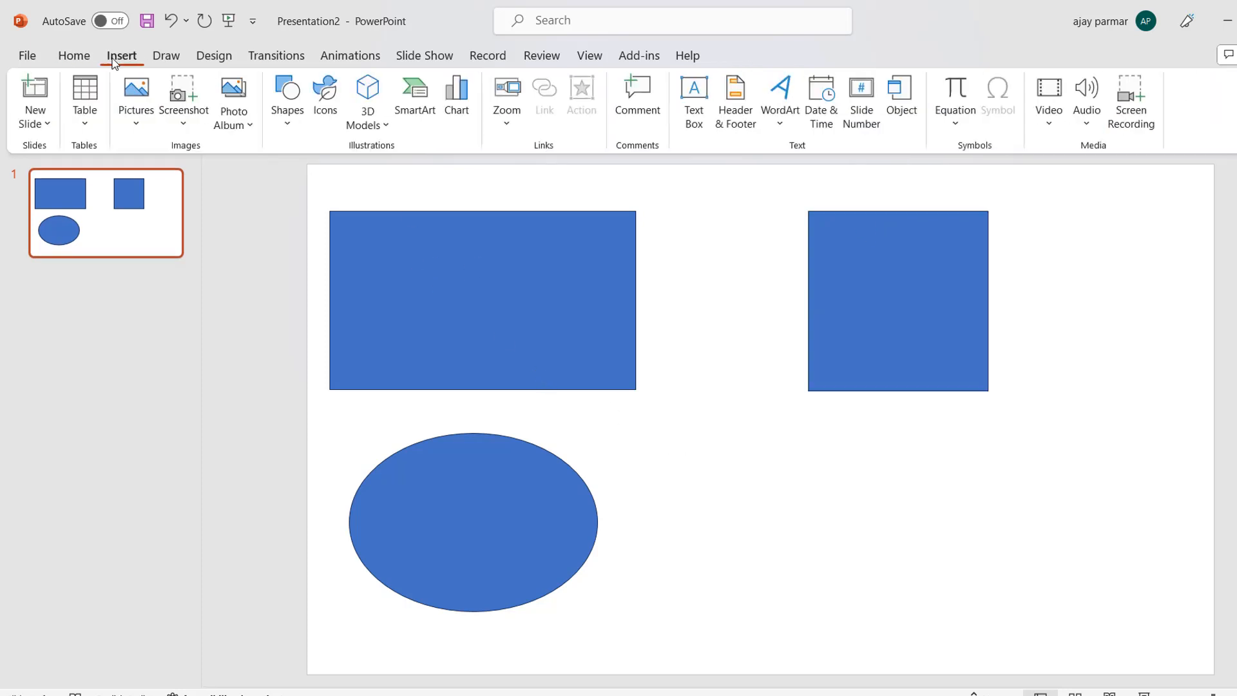
pyautogui.click(288, 127)
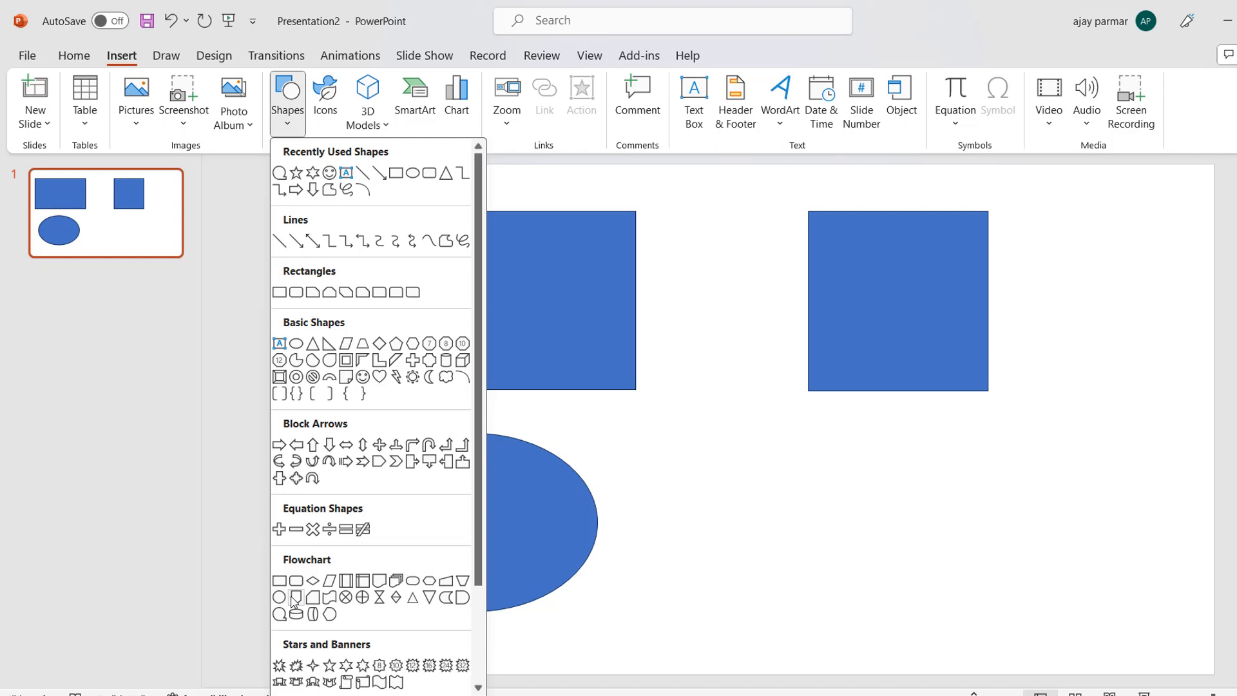
pyautogui.click(415, 176)
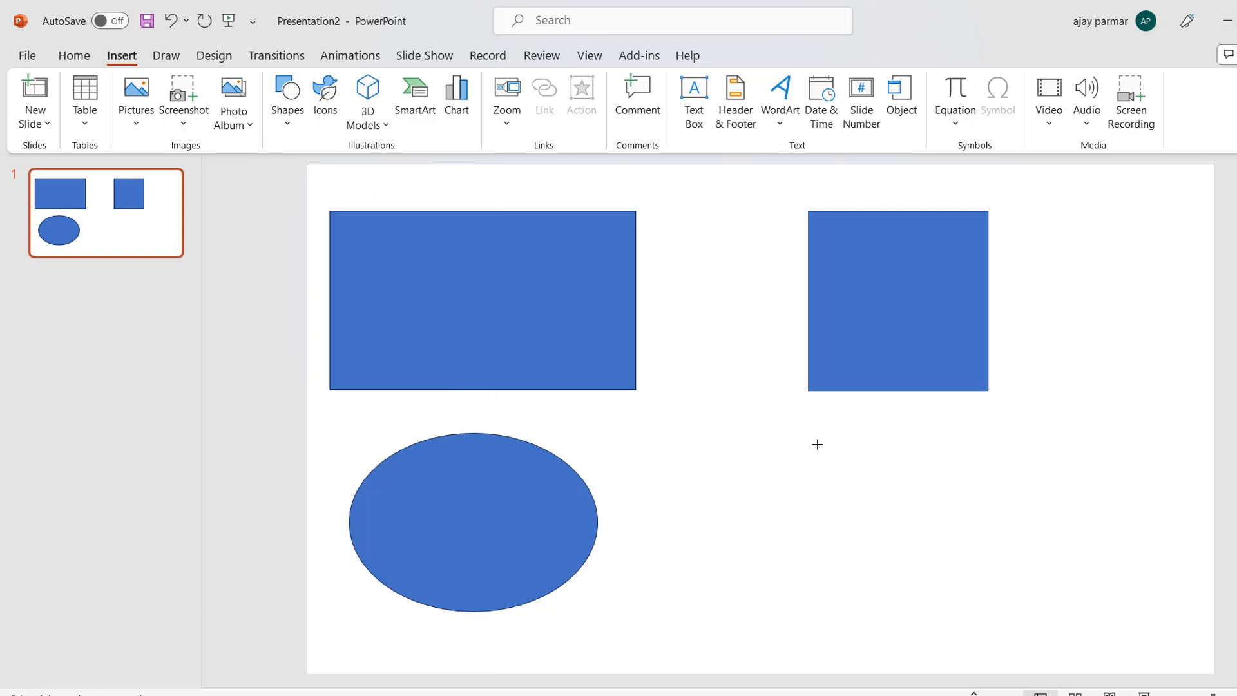
pyautogui.moveTo(817, 444); pyautogui.dragTo(1005, 614)
pyautogui.click(1061, 591)
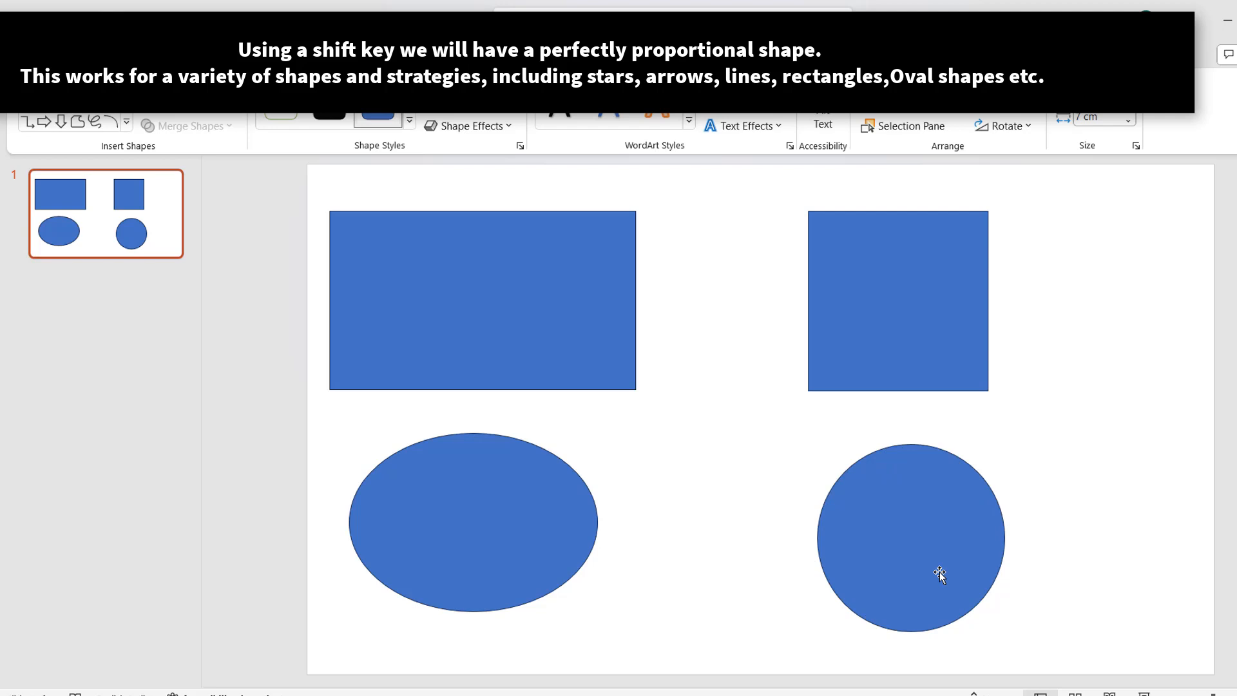
# Duplicate the first slide and delete all shapes from the copy to get an empty second slide
pyautogui.click(172, 252)
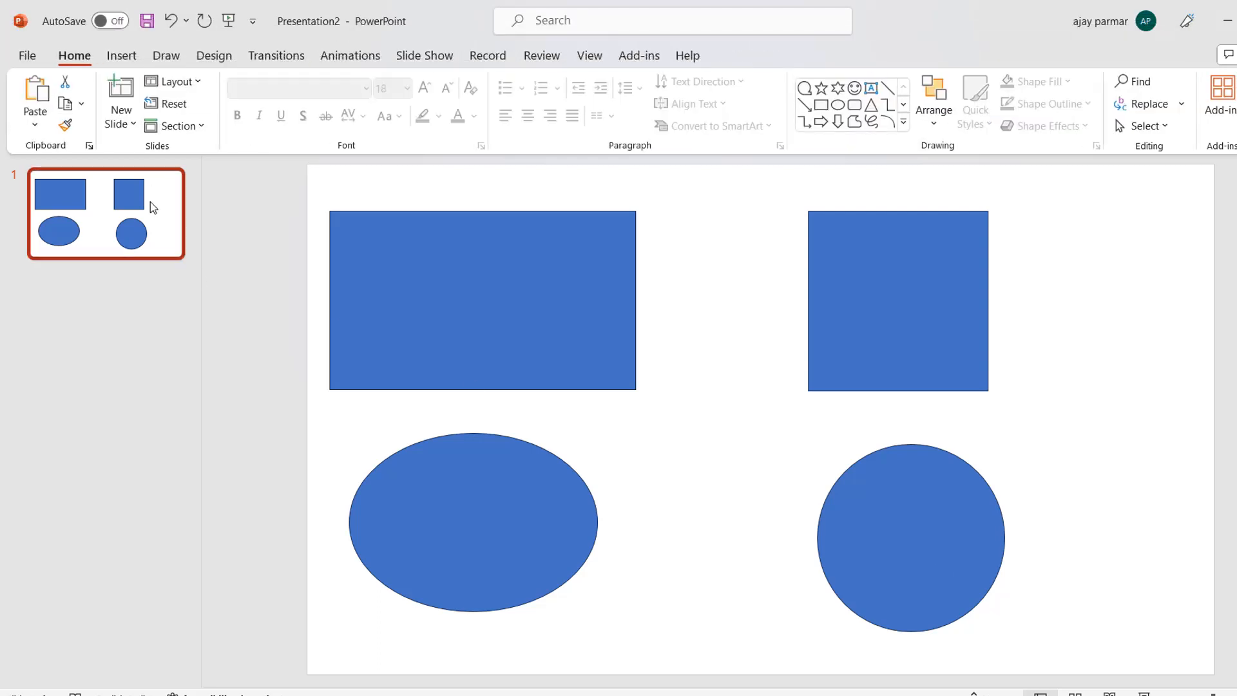
pyautogui.hotkey('ctrl', 'v')
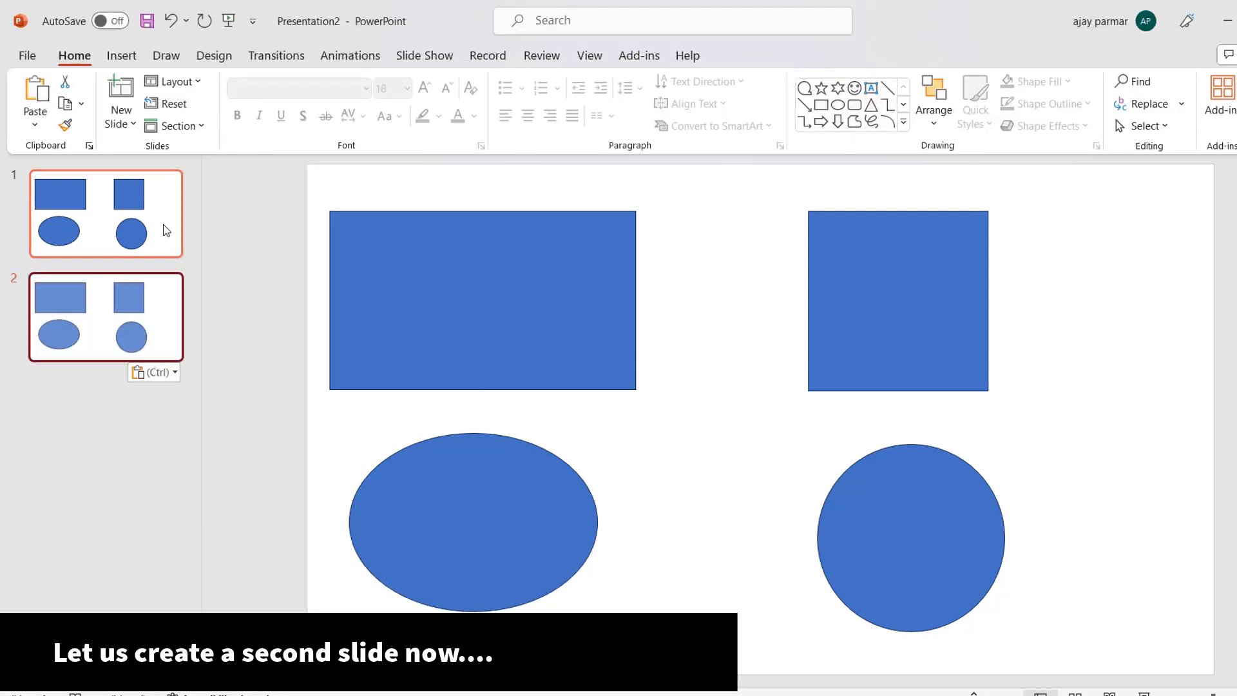
pyautogui.click(505, 340)
pyautogui.hotkey('ctrl', 'a')
pyautogui.press('Delete')
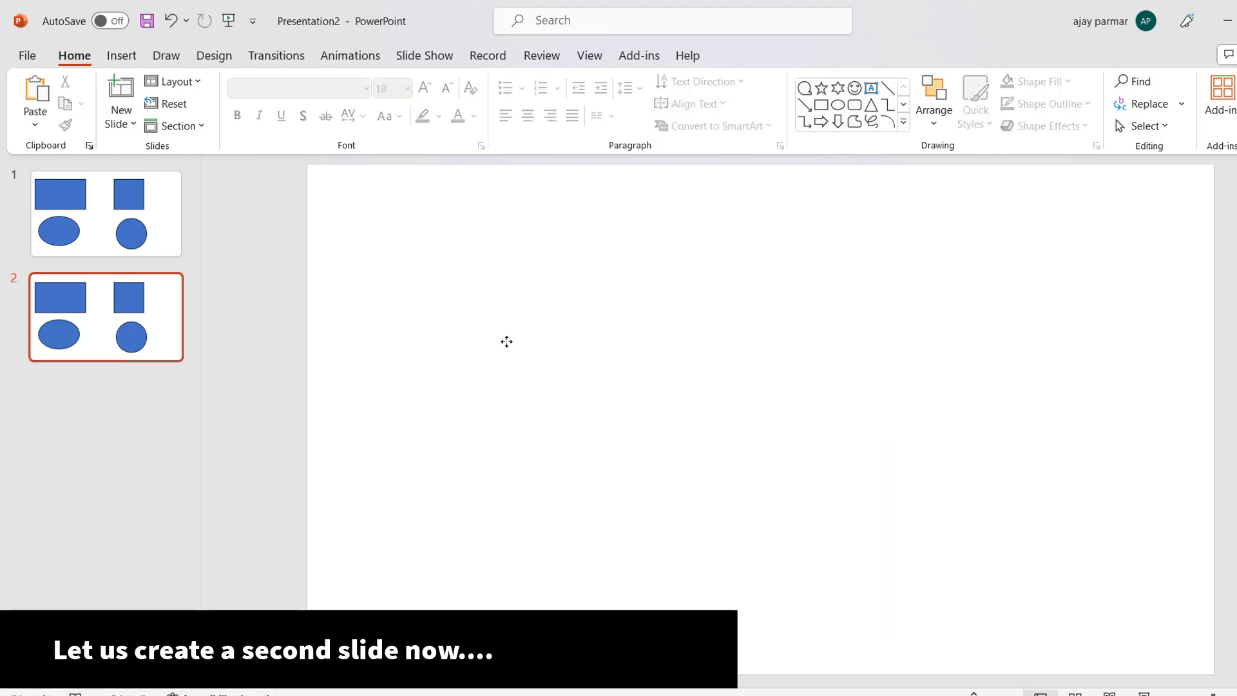
# Draw a straight horizontal line about 18.56 cm long near the upper edge of the second slide, constraining its angle
pyautogui.click(132, 59)
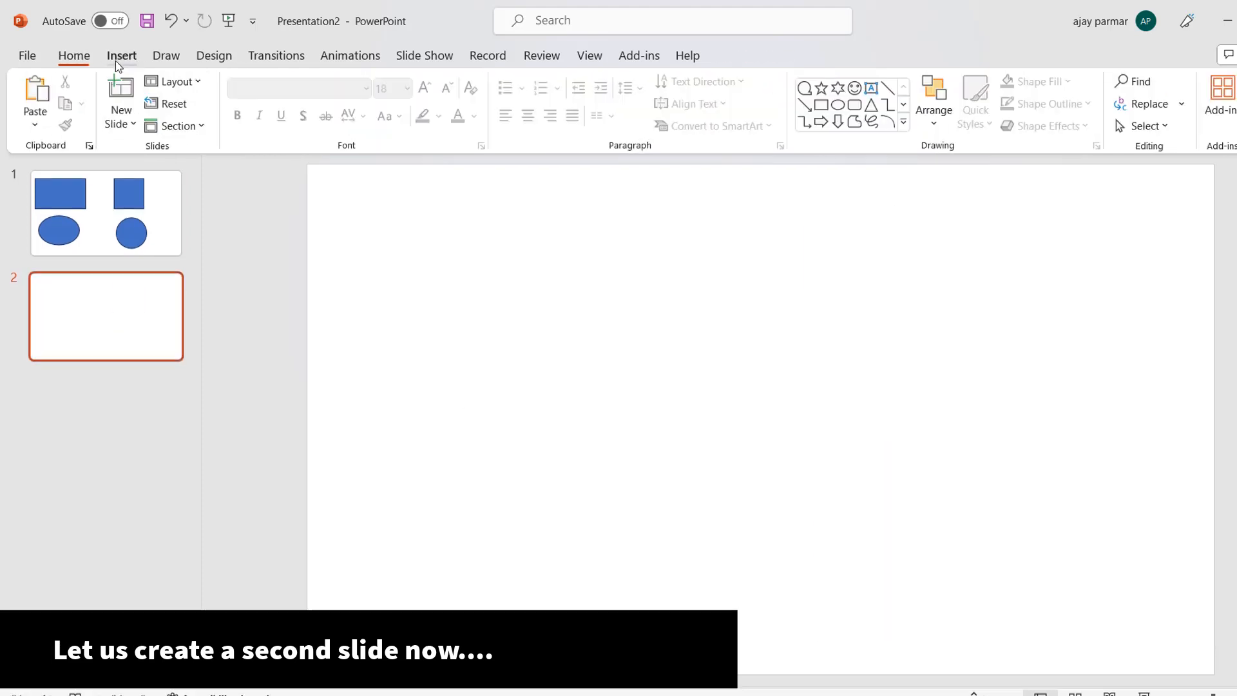
pyautogui.click(115, 60)
pyautogui.click(285, 130)
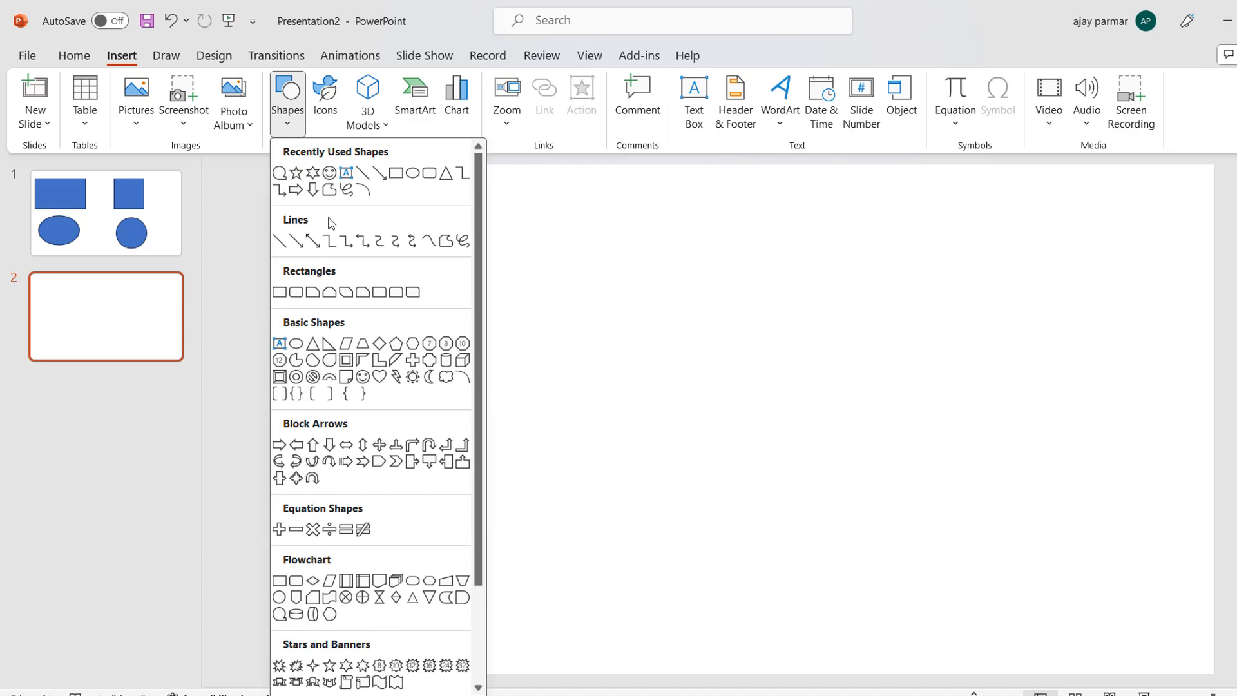
pyautogui.click(279, 242)
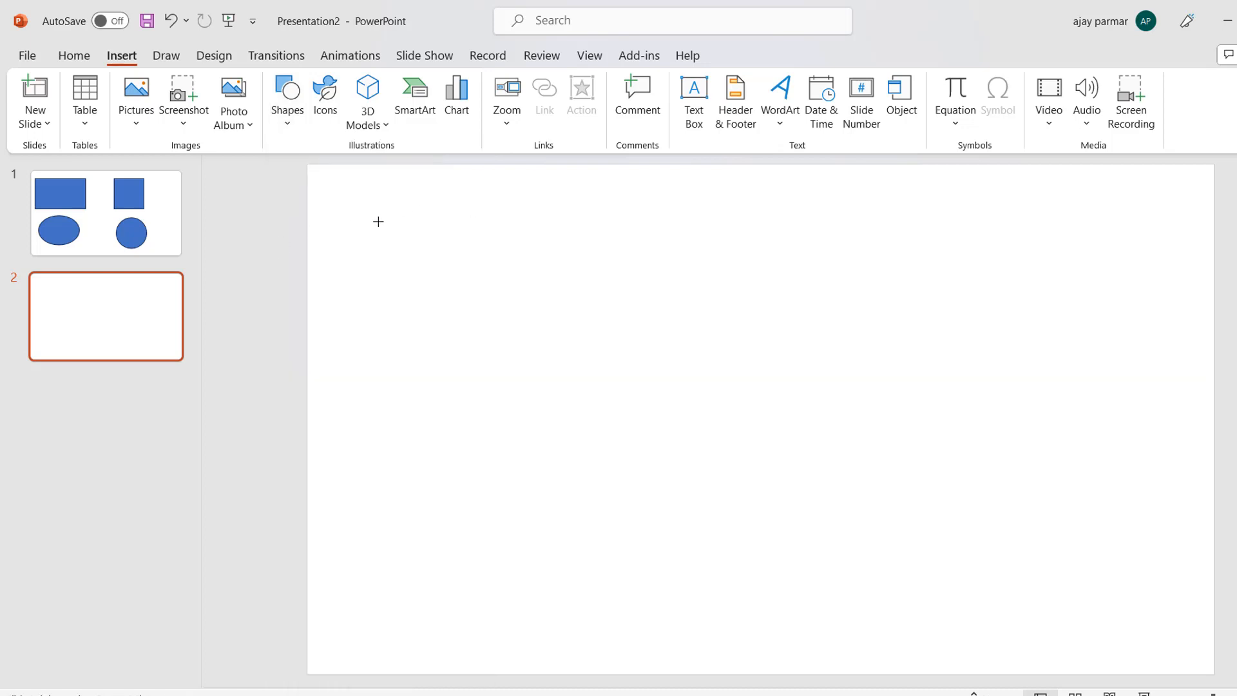
pyautogui.moveTo(379, 221)
pyautogui.mouseDown()
pyautogui.moveTo(1058, 231)
pyautogui.moveTo(1182, 218)
pyautogui.moveTo(1200, 231)
pyautogui.moveTo(1180, 180)
pyautogui.moveTo(1176, 299)
pyautogui.moveTo(1177, 221)
pyautogui.mouseUp()
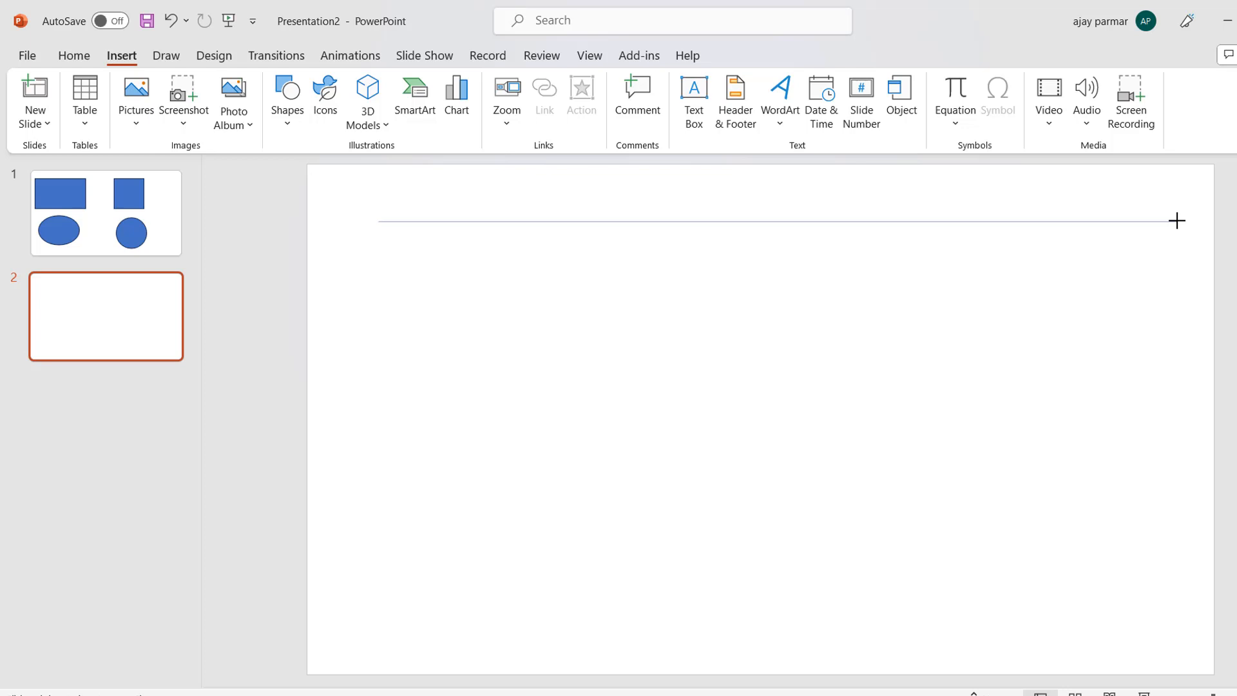
pyautogui.moveTo(1177, 220)
pyautogui.mouseDown()
pyautogui.moveTo(1174, 204)
pyautogui.moveTo(1173, 265)
pyautogui.moveTo(1178, 222)
pyautogui.moveTo(1003, 213)
pyautogui.moveTo(864, 229)
pyautogui.moveTo(776, 210)
pyautogui.moveTo(740, 221)
pyautogui.moveTo(875, 223)
pyautogui.mouseUp()
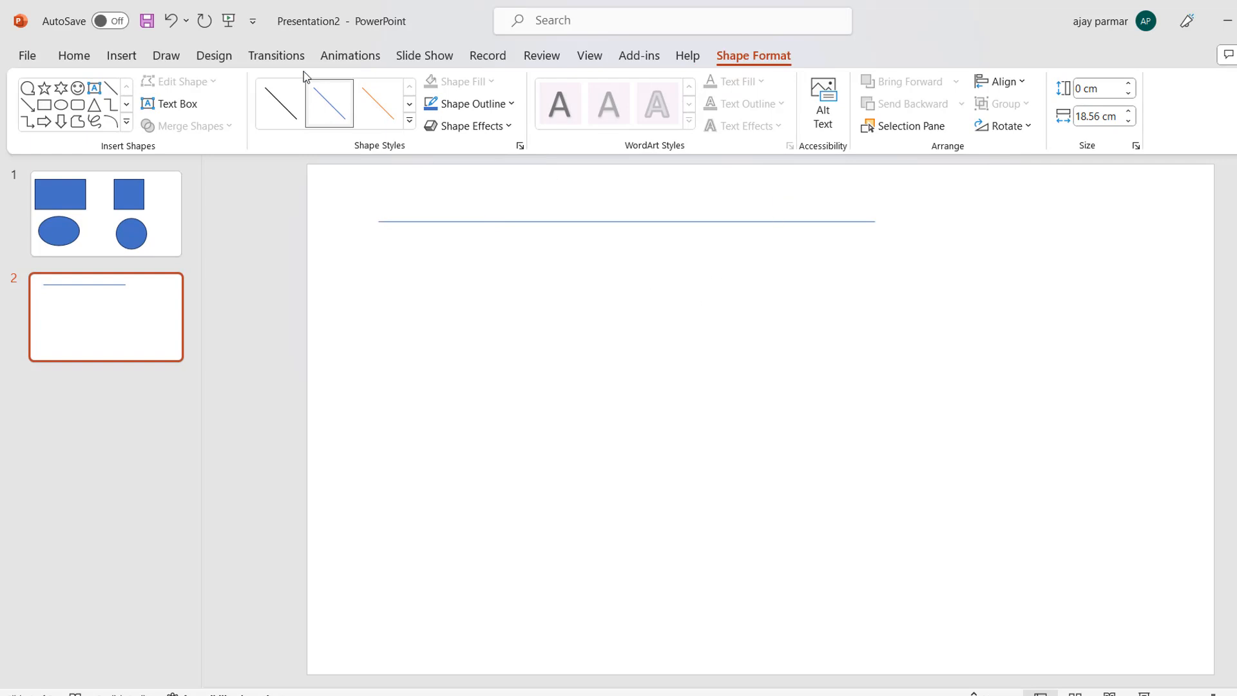
# Draw a straight vertical line about 4.92 cm long downward from the left end of the horizontal line
pyautogui.click(122, 55)
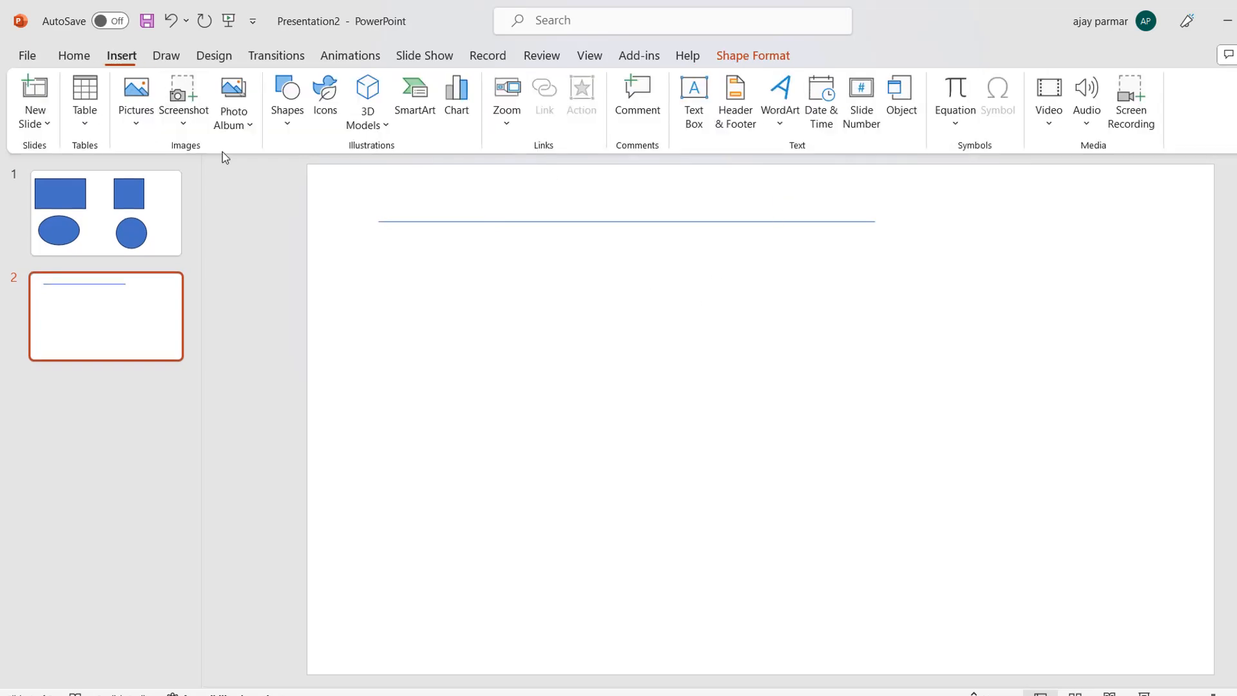
pyautogui.click(285, 131)
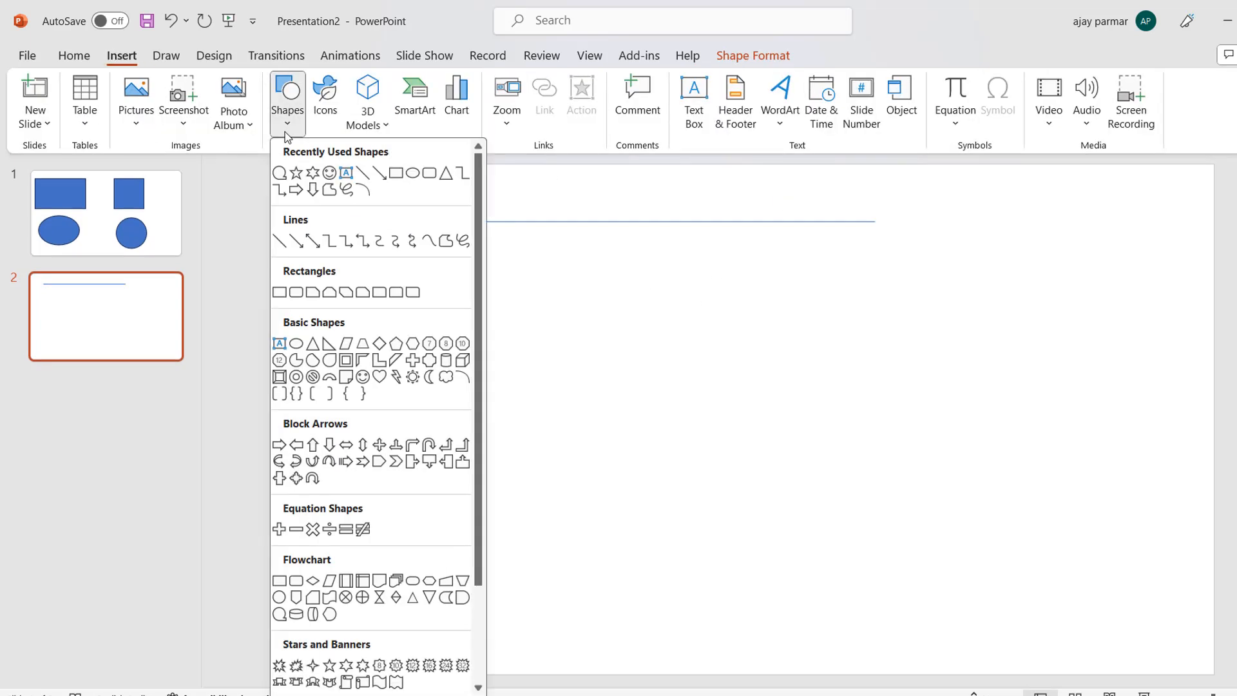
pyautogui.click(285, 241)
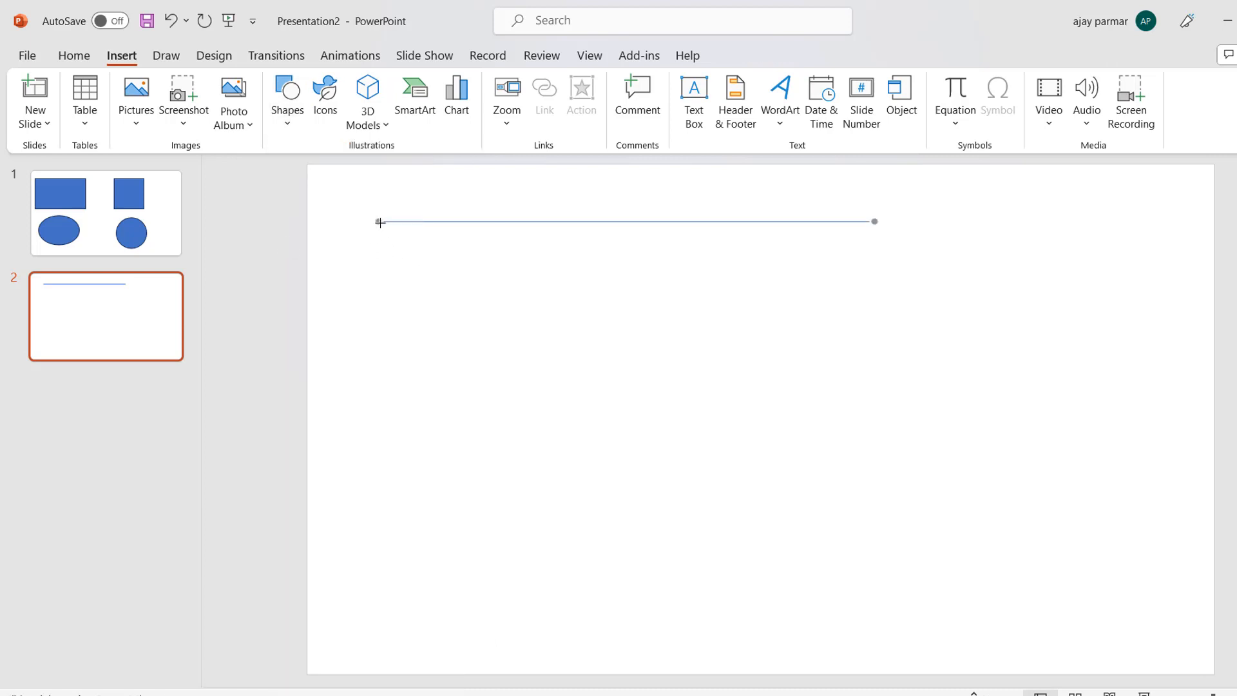
pyautogui.moveTo(379, 222); pyautogui.dragTo(375, 422)
pyautogui.moveTo(377, 423); pyautogui.dragTo(378, 353)
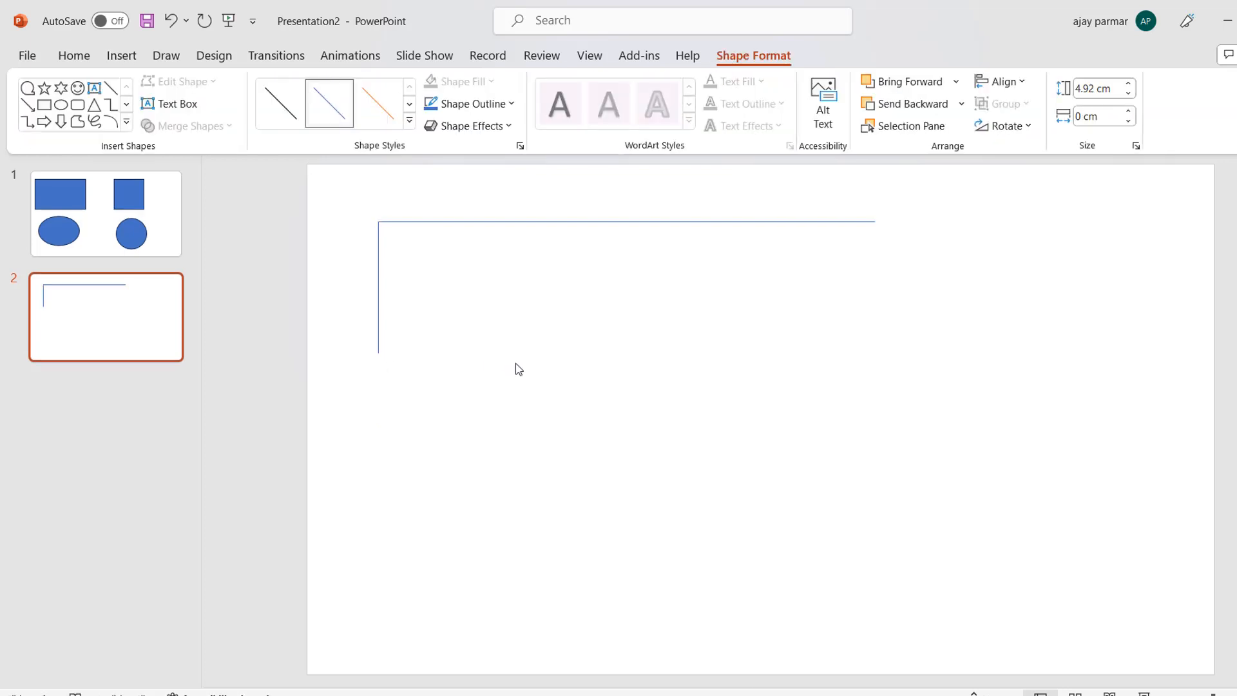
pyautogui.click(123, 56)
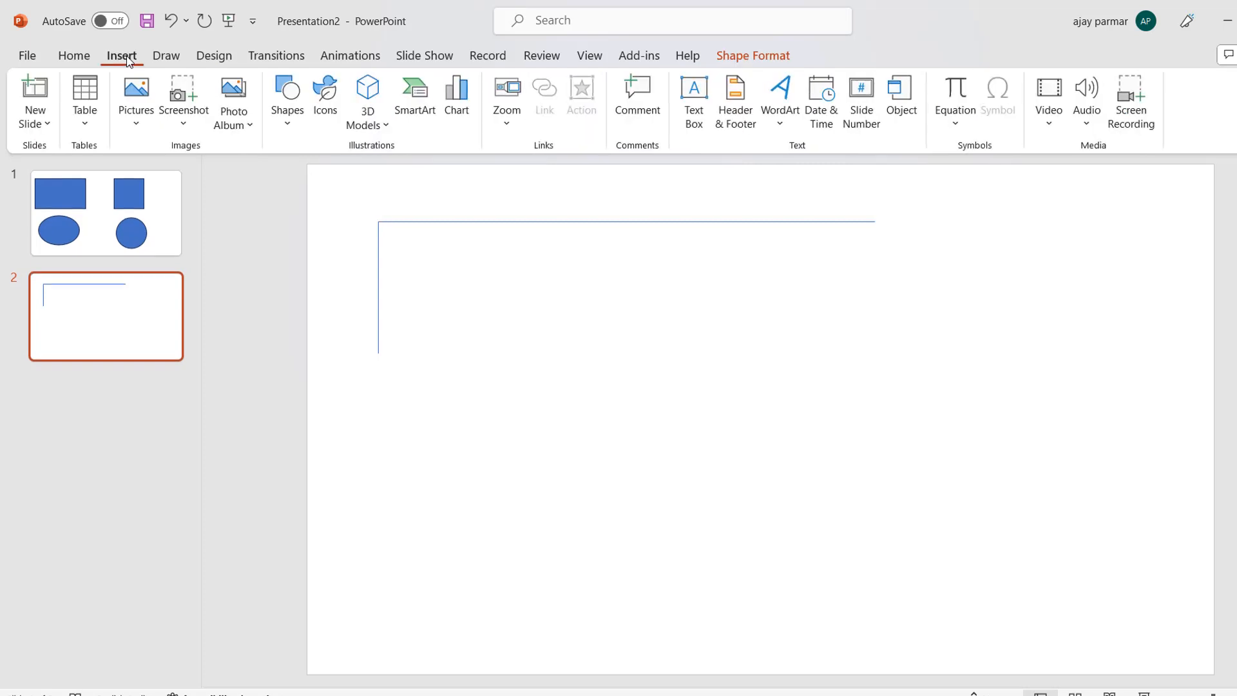
pyautogui.click(296, 129)
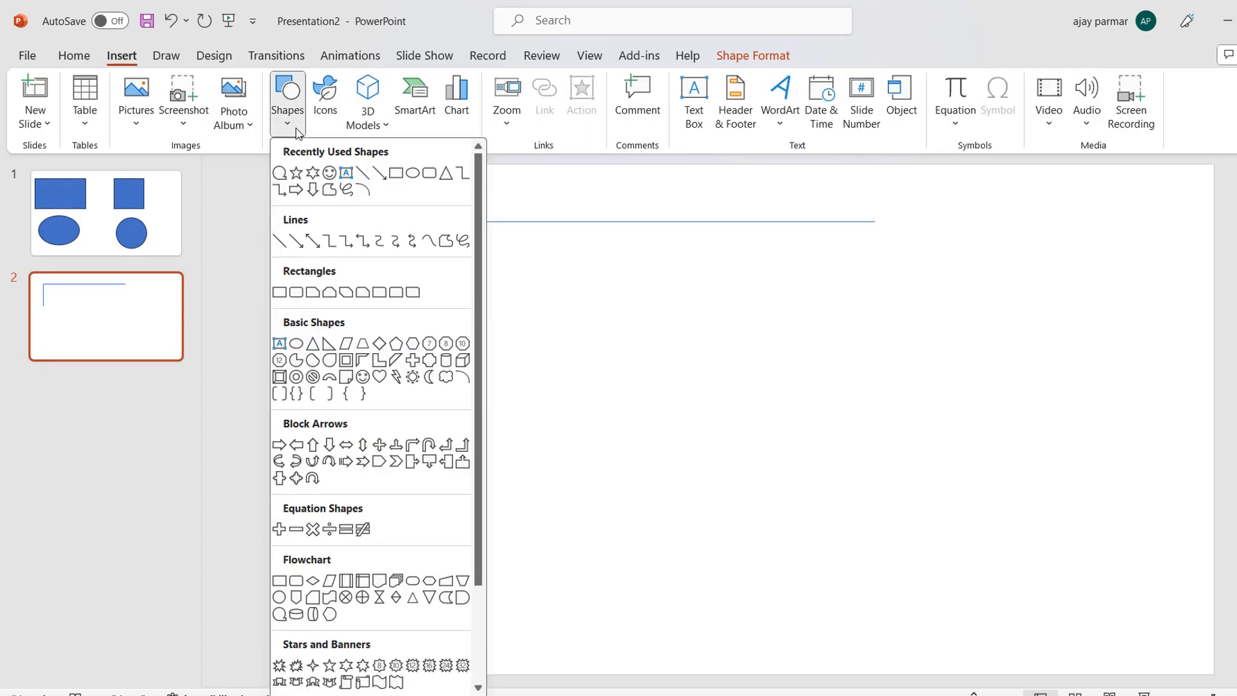
pyautogui.click(279, 244)
pyautogui.moveTo(378, 222); pyautogui.dragTo(392, 351)
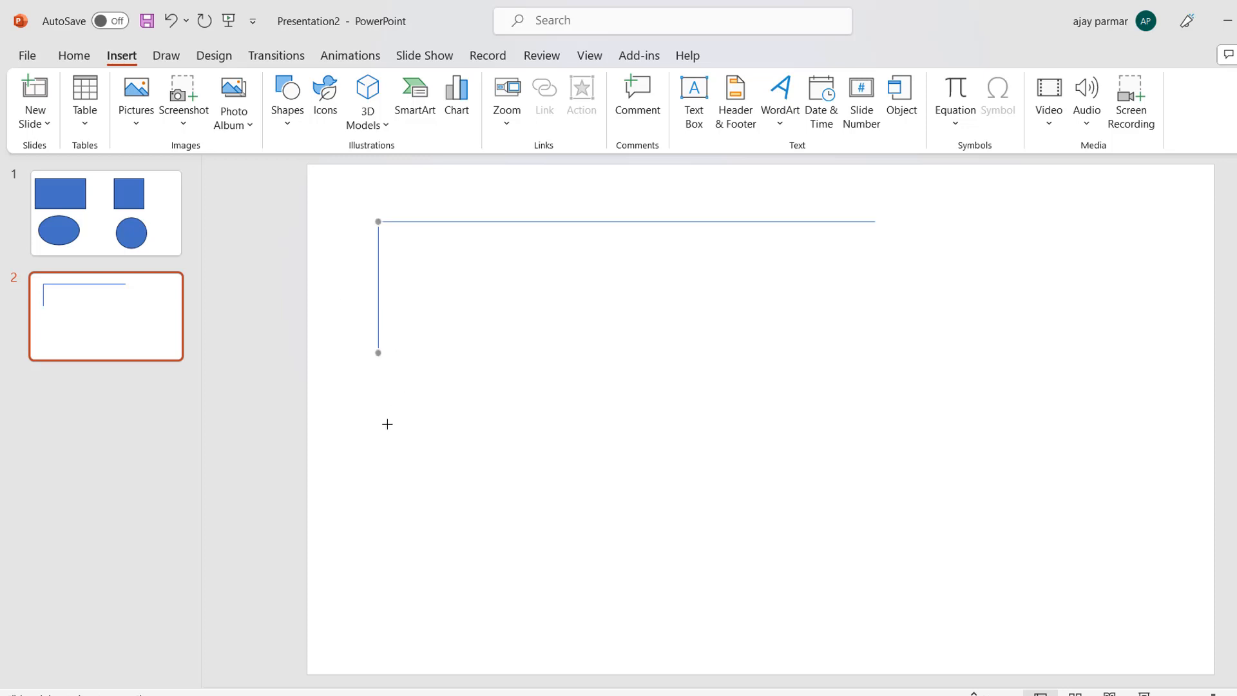
pyautogui.click(384, 438)
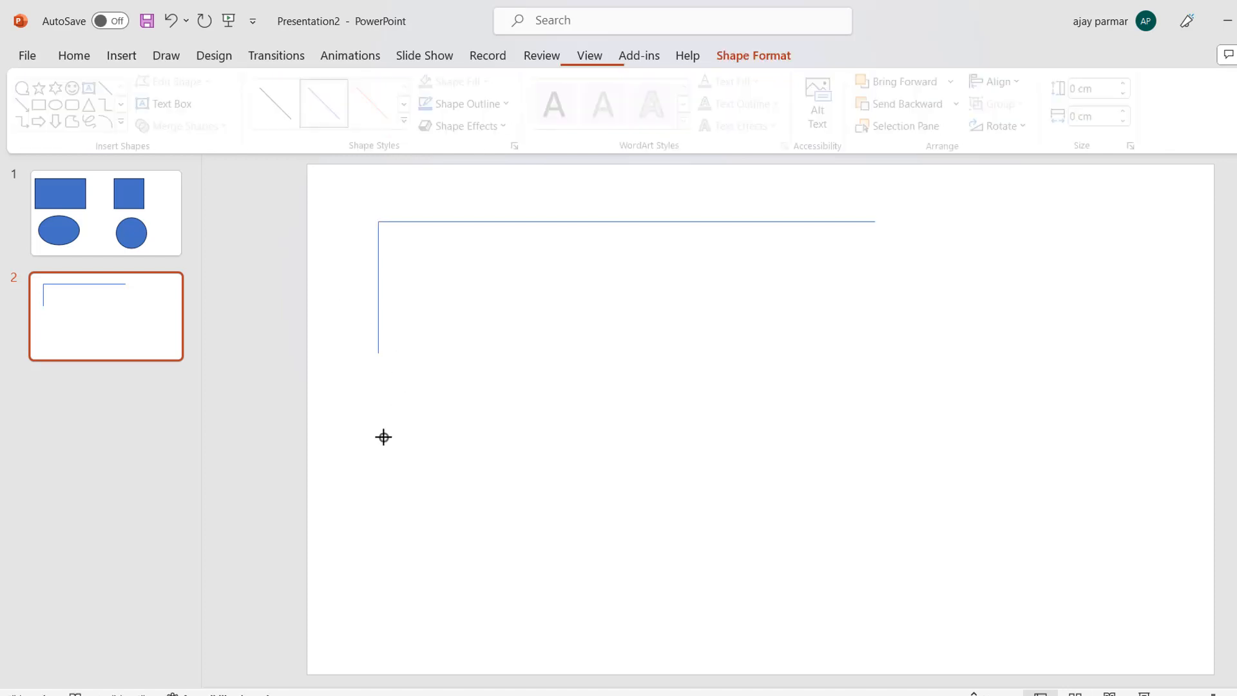
pyautogui.click(388, 460)
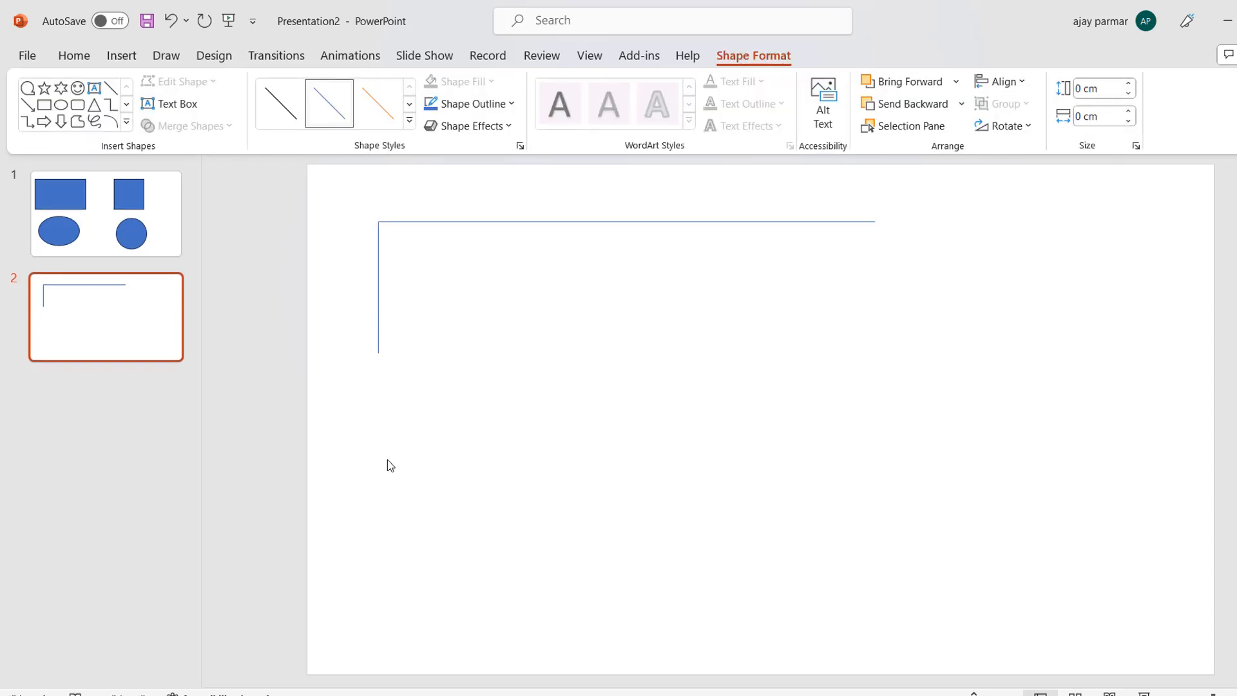
# Draw a perfectly horizontal line about 27.99 cm long across the slide, below the vertical line
pyautogui.click(122, 56)
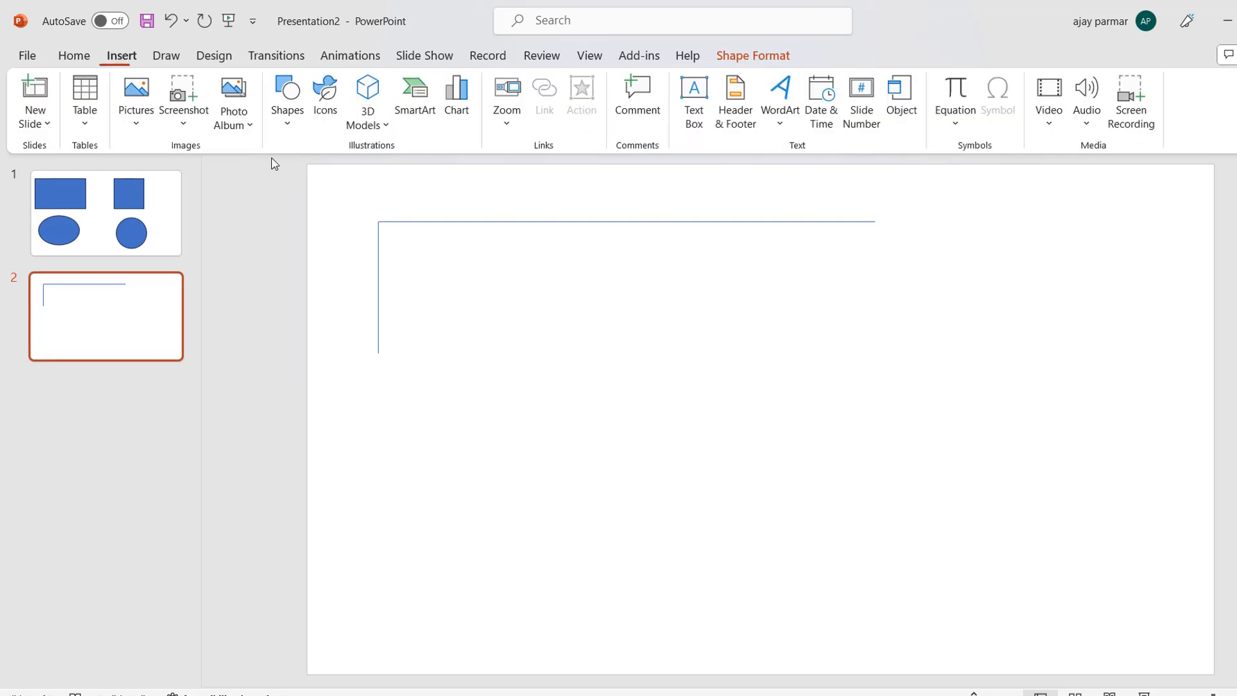
pyautogui.click(288, 119)
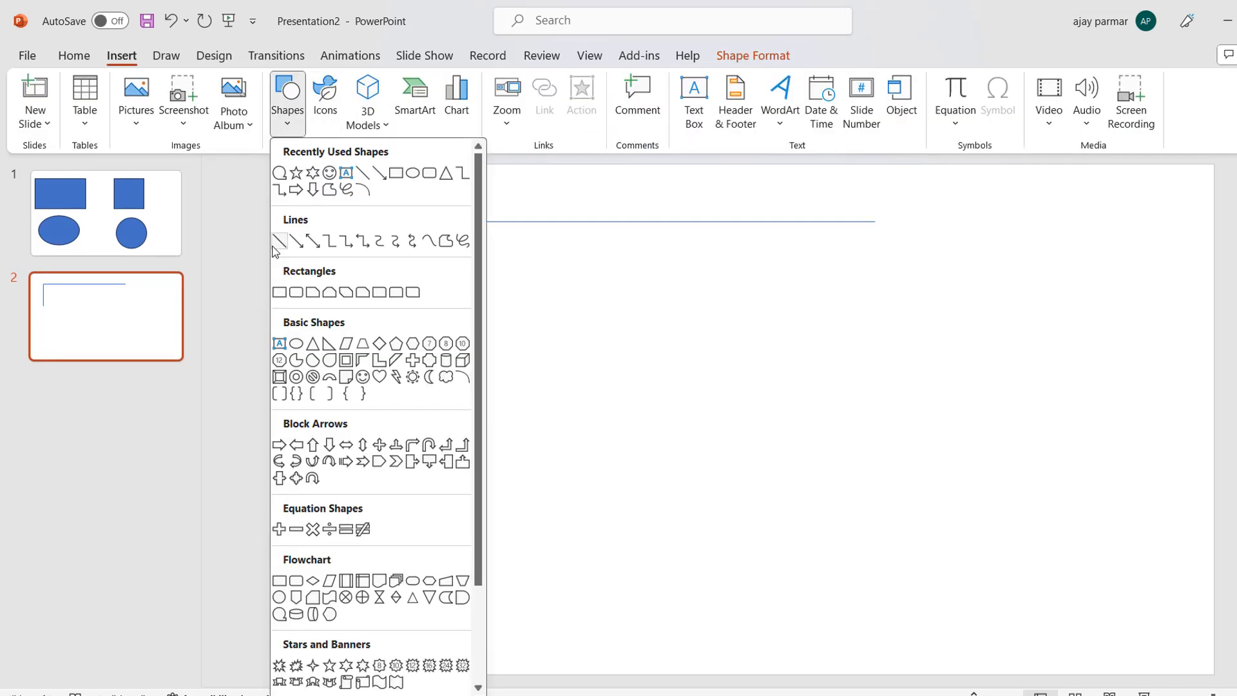
pyautogui.click(281, 243)
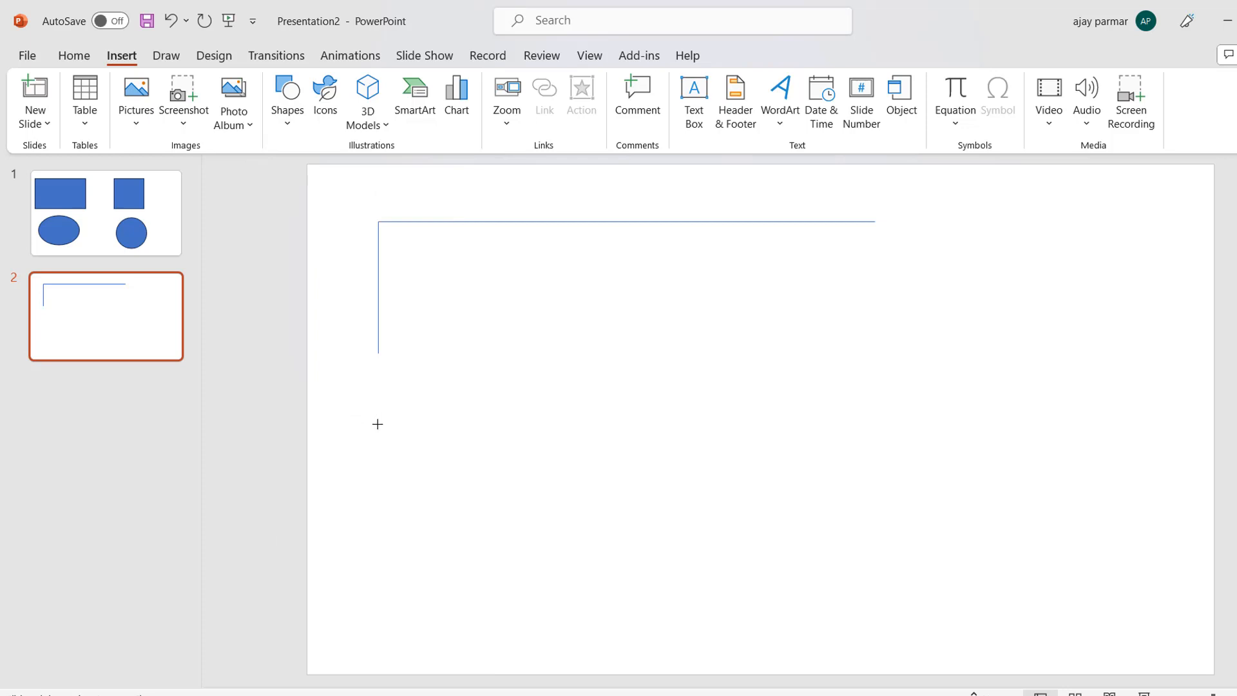
pyautogui.moveTo(378, 424)
pyautogui.mouseDown()
pyautogui.moveTo(586, 408)
pyautogui.moveTo(821, 464)
pyautogui.moveTo(984, 456)
pyautogui.moveTo(1061, 420)
pyautogui.moveTo(1041, 250)
pyautogui.moveTo(1042, 382)
pyautogui.moveTo(1055, 239)
pyautogui.moveTo(1041, 362)
pyautogui.moveTo(1048, 445)
pyautogui.moveTo(1036, 380)
pyautogui.moveTo(1041, 272)
pyautogui.moveTo(1034, 338)
pyautogui.moveTo(1085, 633)
pyautogui.moveTo(1038, 558)
pyautogui.moveTo(1044, 483)
pyautogui.moveTo(1053, 497)
pyautogui.moveTo(1053, 462)
pyautogui.moveTo(1149, 455)
pyautogui.moveTo(1128, 456)
pyautogui.mouseUp()
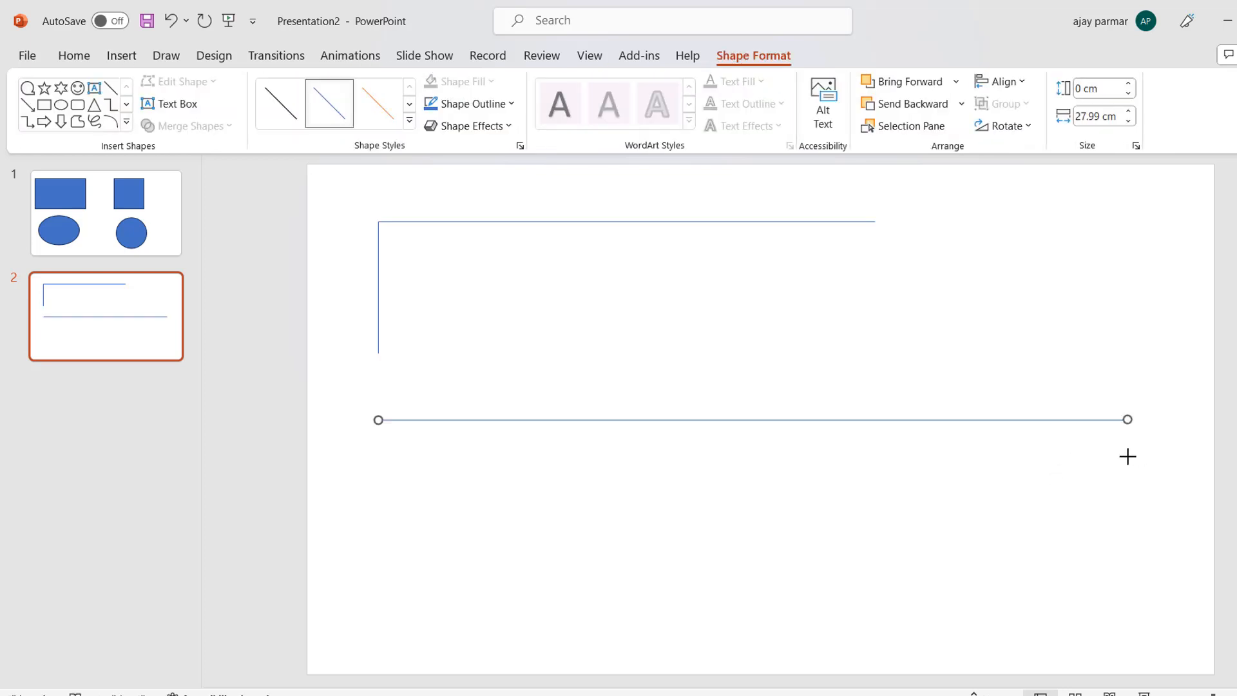
pyautogui.click(865, 493)
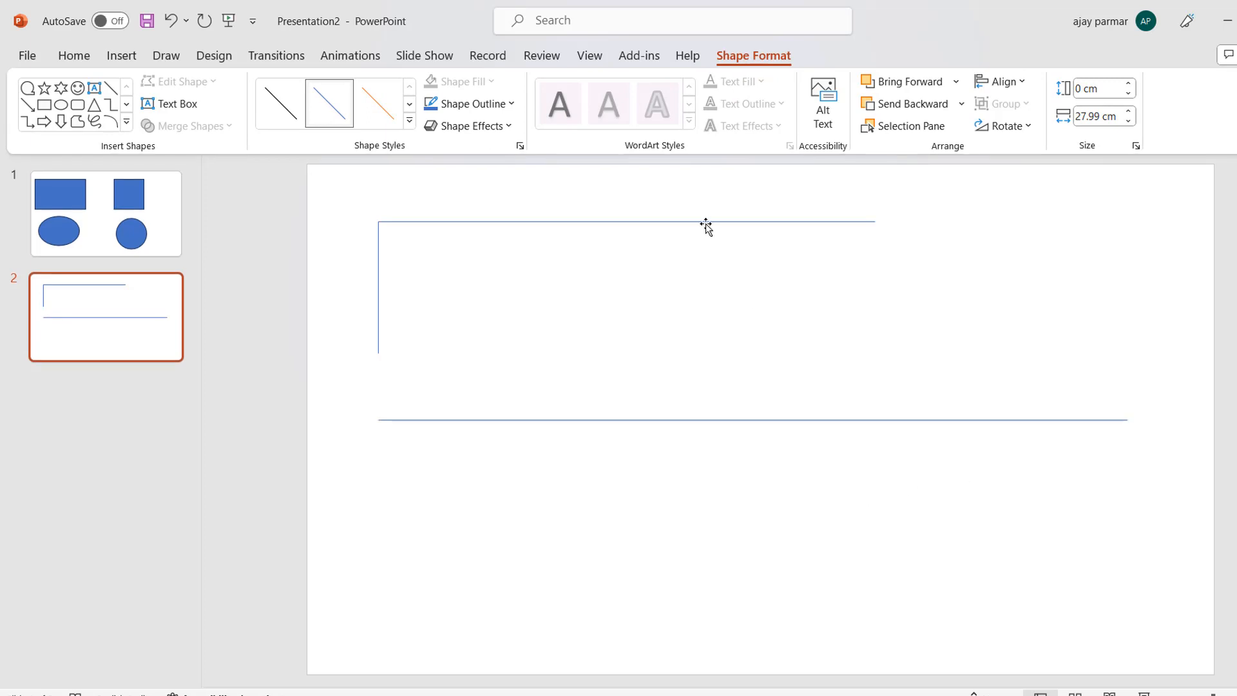
pyautogui.click(119, 60)
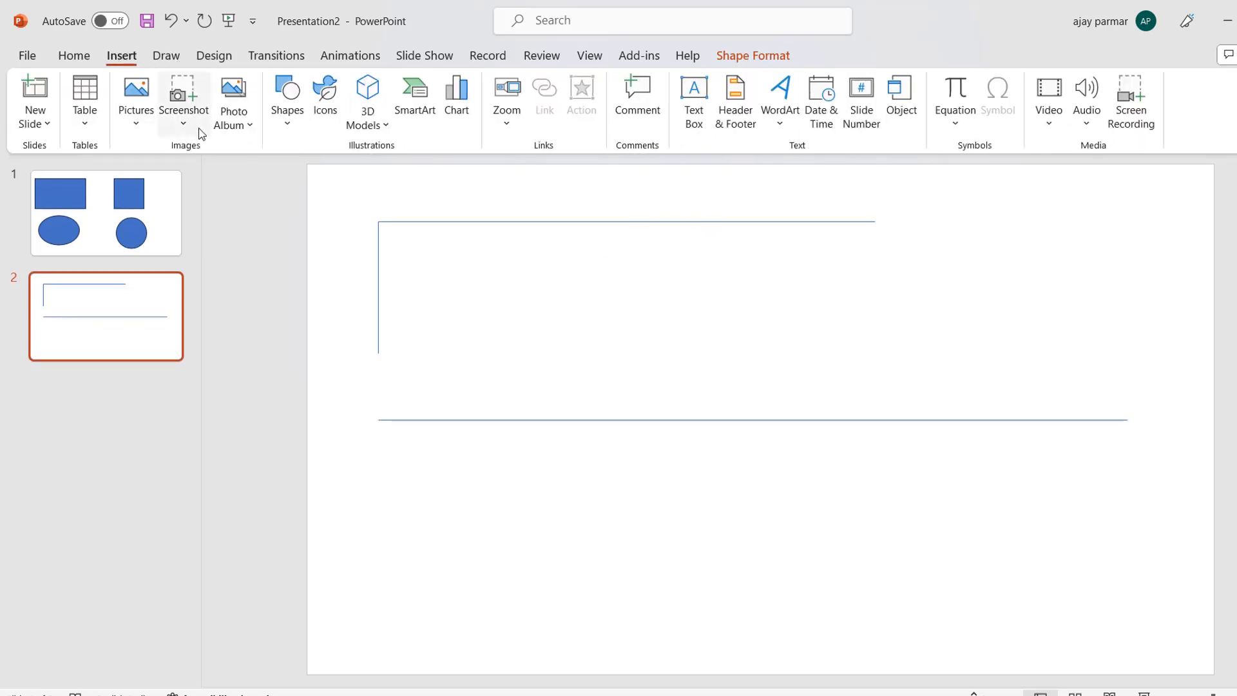
pyautogui.click(288, 126)
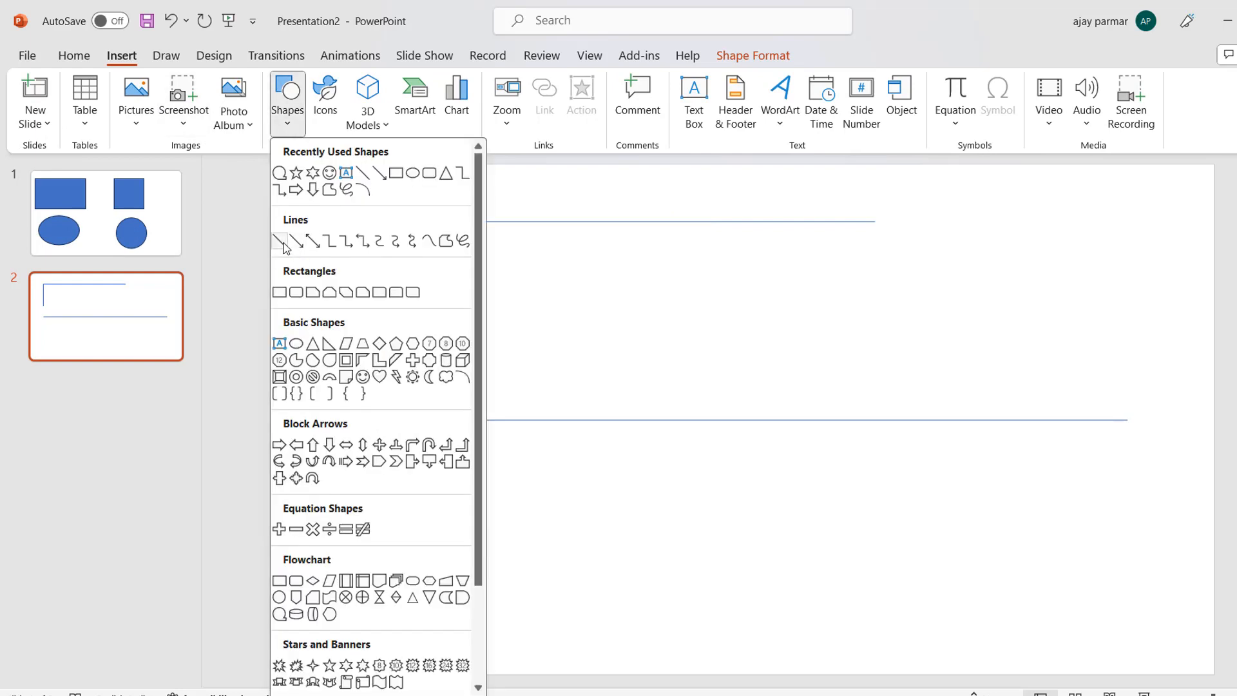
pyautogui.click(280, 242)
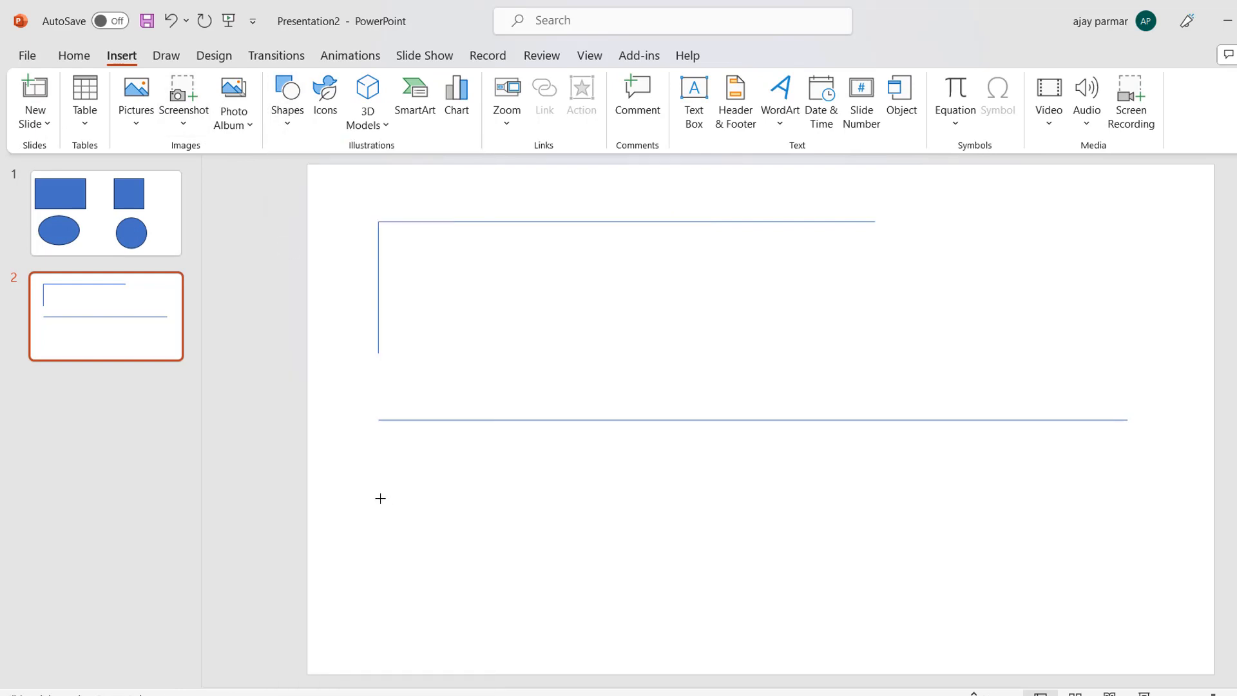
pyautogui.moveTo(380, 498)
pyautogui.mouseDown()
pyautogui.moveTo(969, 514)
pyautogui.moveTo(1061, 643)
pyautogui.moveTo(1091, 497)
pyautogui.moveTo(1080, 525)
pyautogui.moveTo(387, 498)
pyautogui.mouseUp()
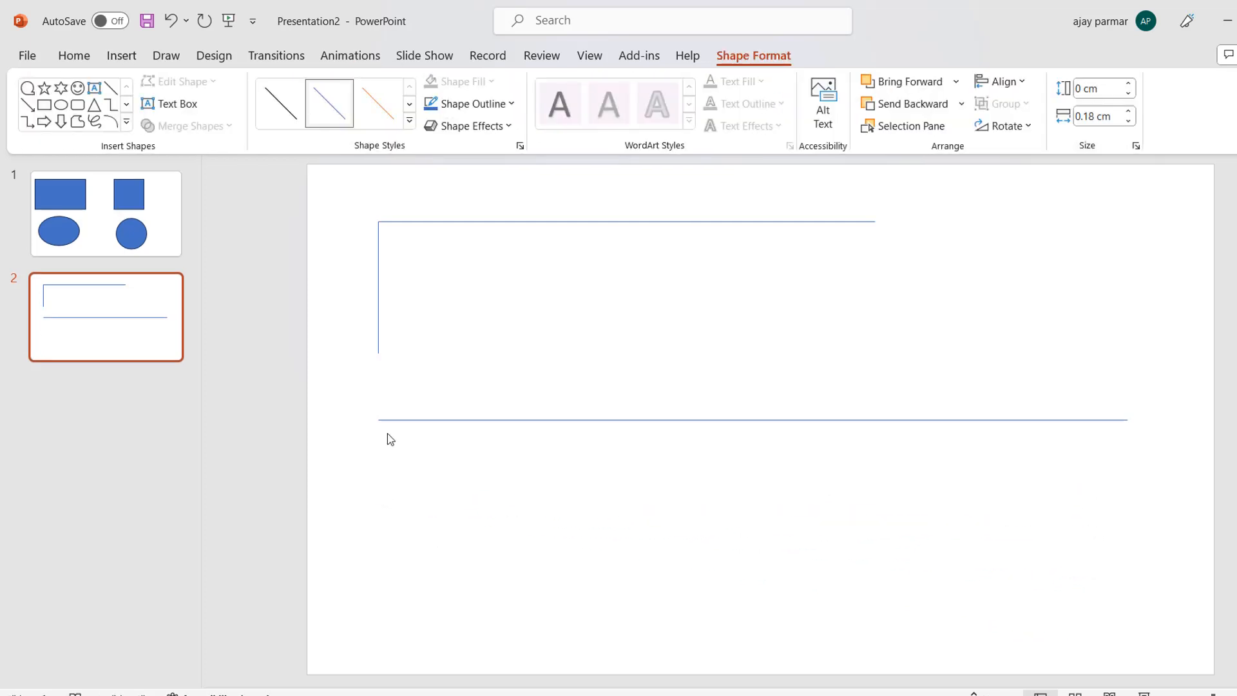
pyautogui.click(413, 466)
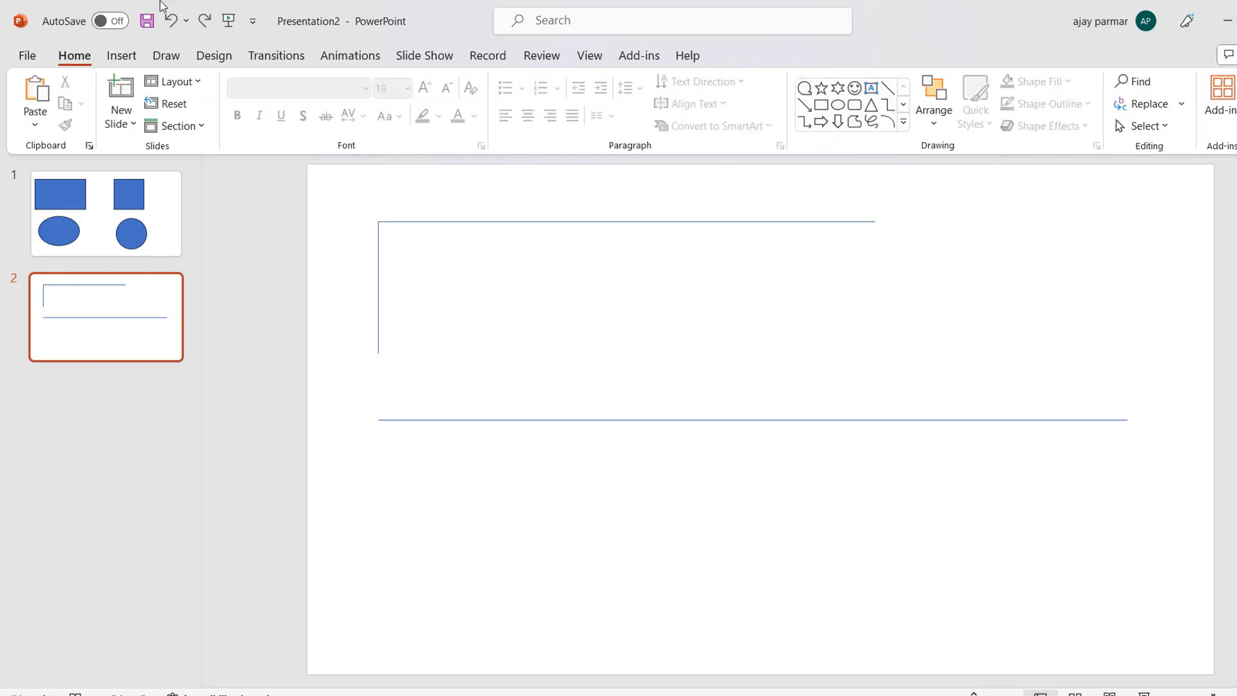
# Draw another horizontal line about 27.73 cm long lower on the slide and move it up to just below the long line
pyautogui.click(121, 55)
pyautogui.click(287, 109)
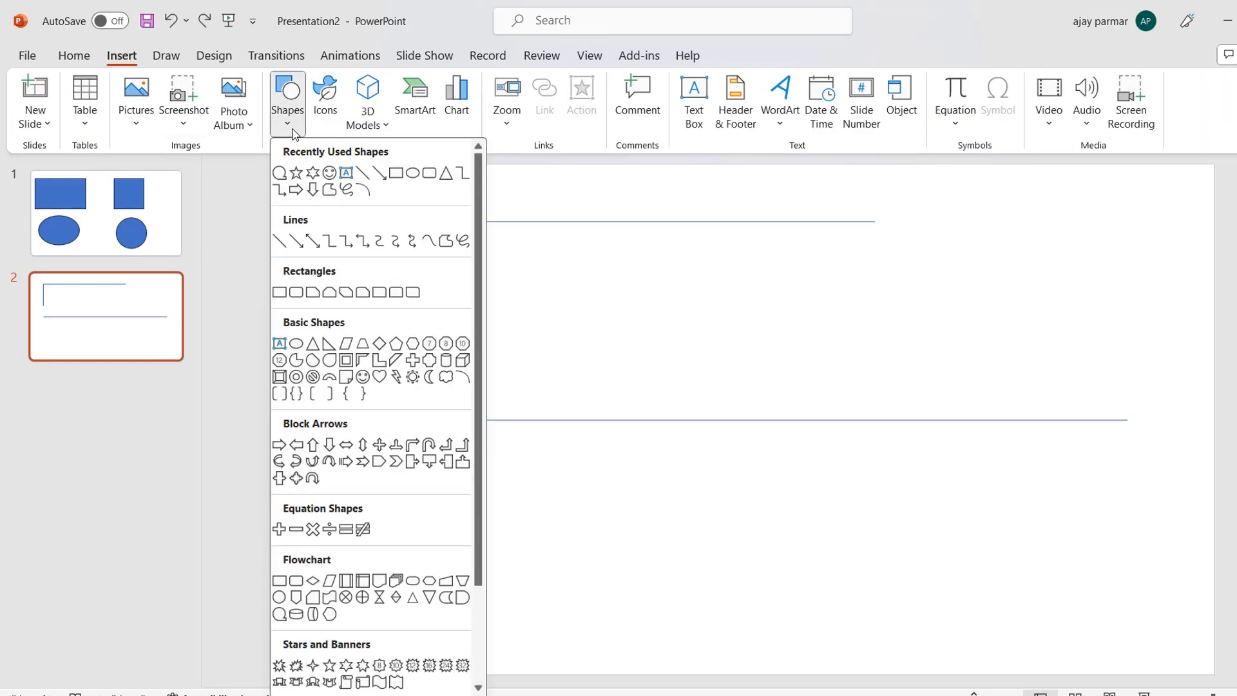
pyautogui.click(285, 245)
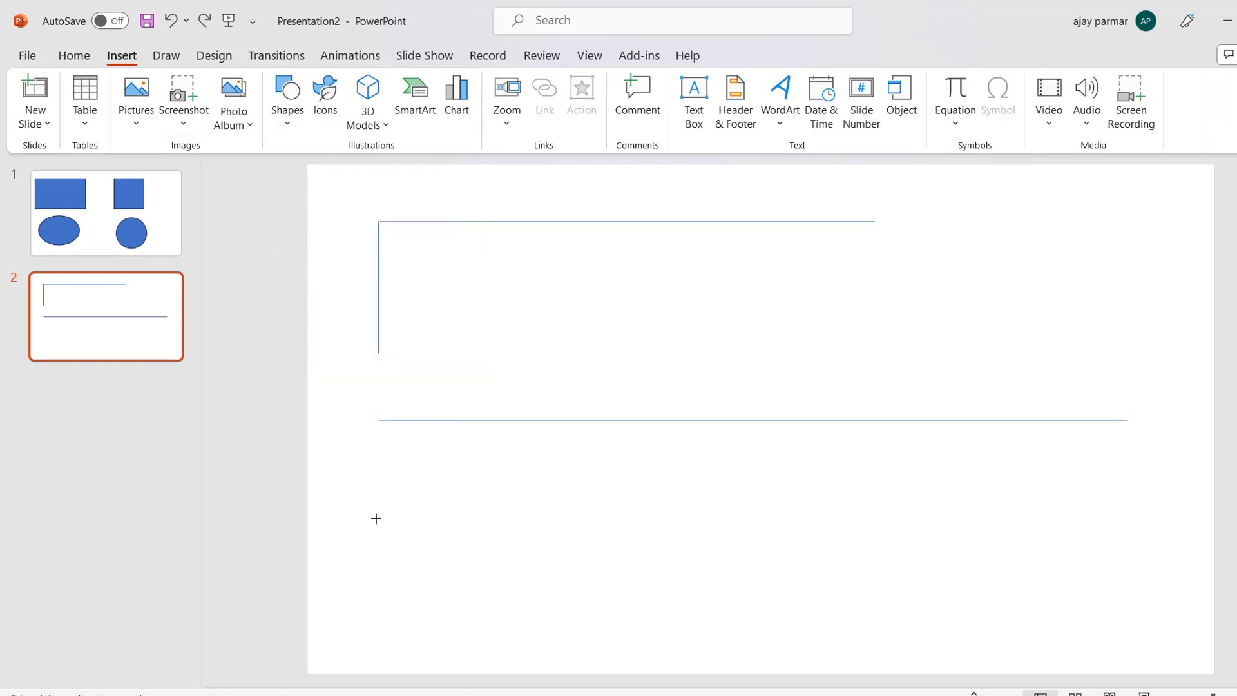
pyautogui.moveTo(370, 511); pyautogui.dragTo(1113, 565)
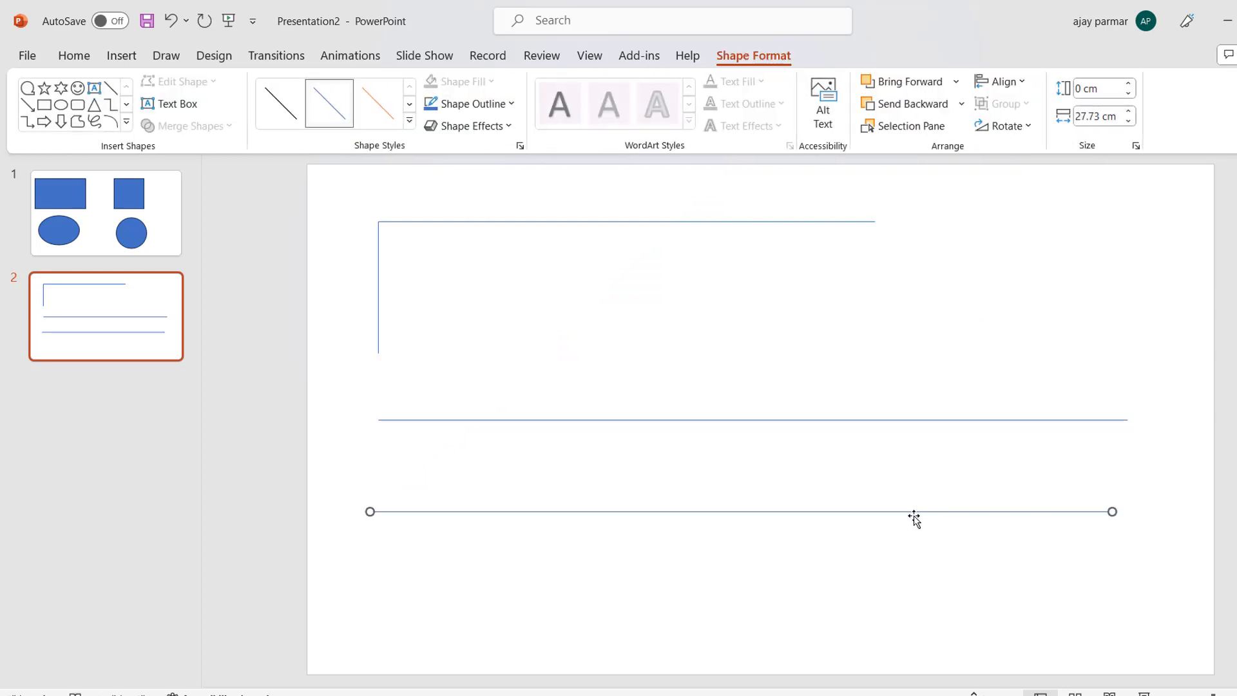
pyautogui.moveTo(915, 515); pyautogui.dragTo(923, 448)
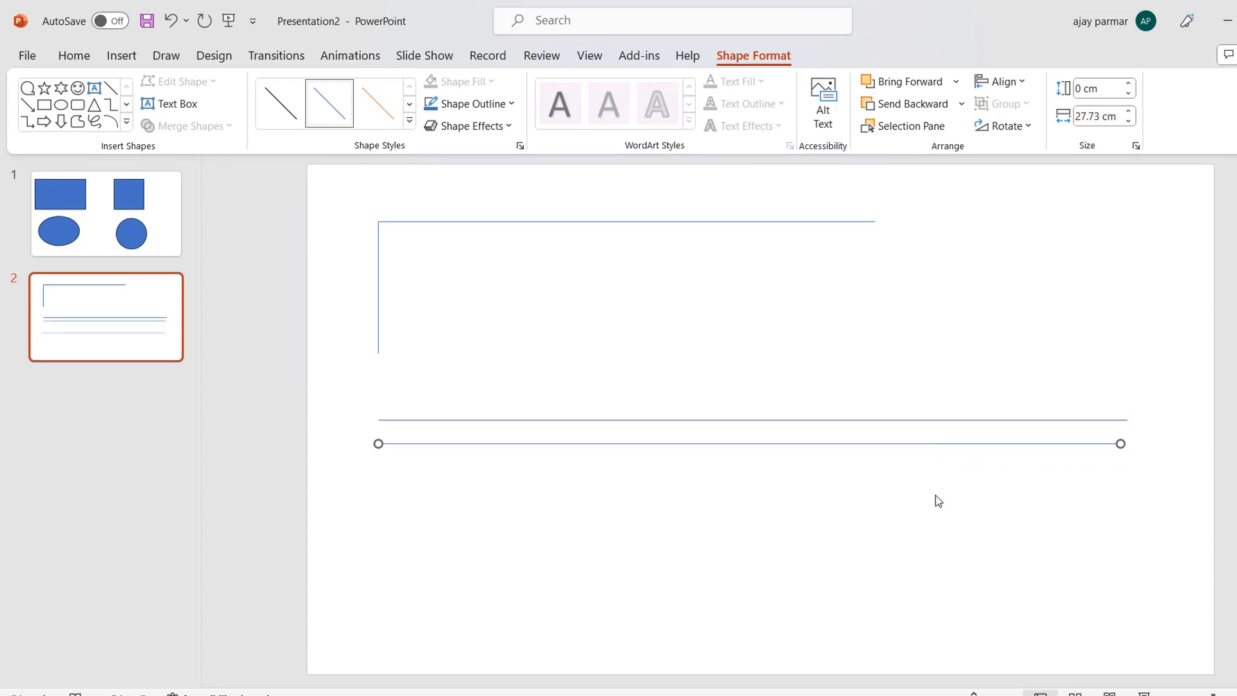
pyautogui.click(937, 502)
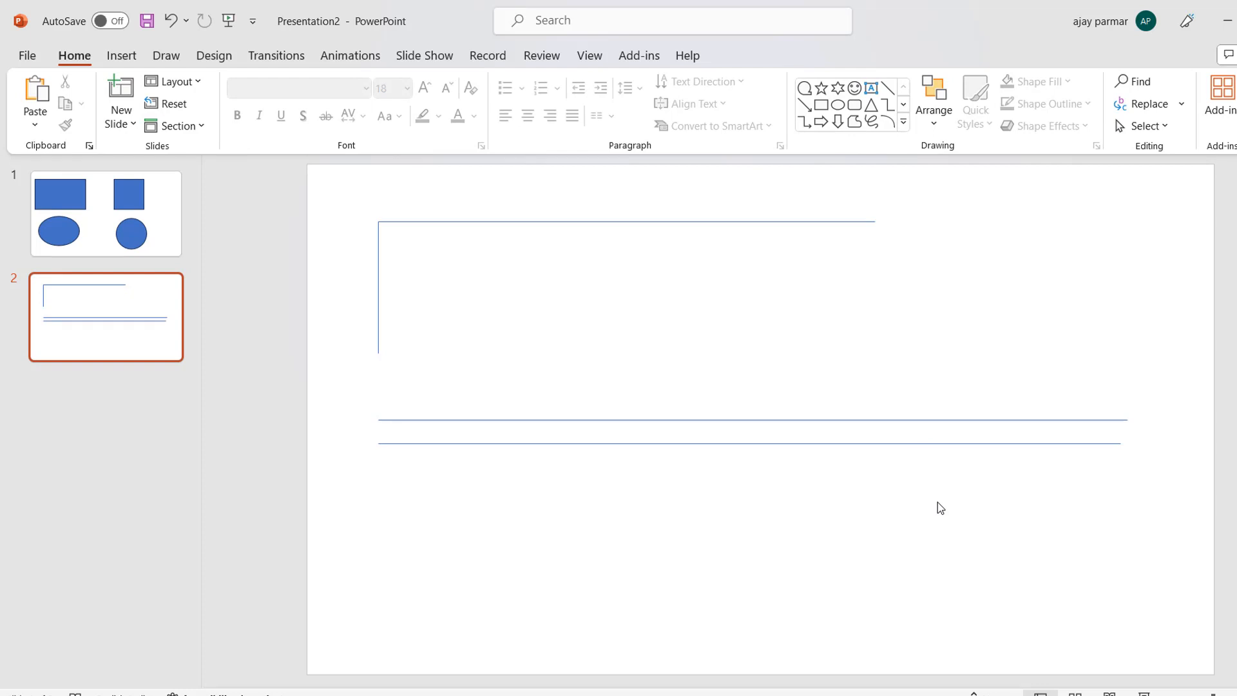
# Draw a freely sized Smiley Face about 3.45 cm high and 5.94 cm wide below the left part of the two long lines
pyautogui.click(132, 61)
pyautogui.click(291, 131)
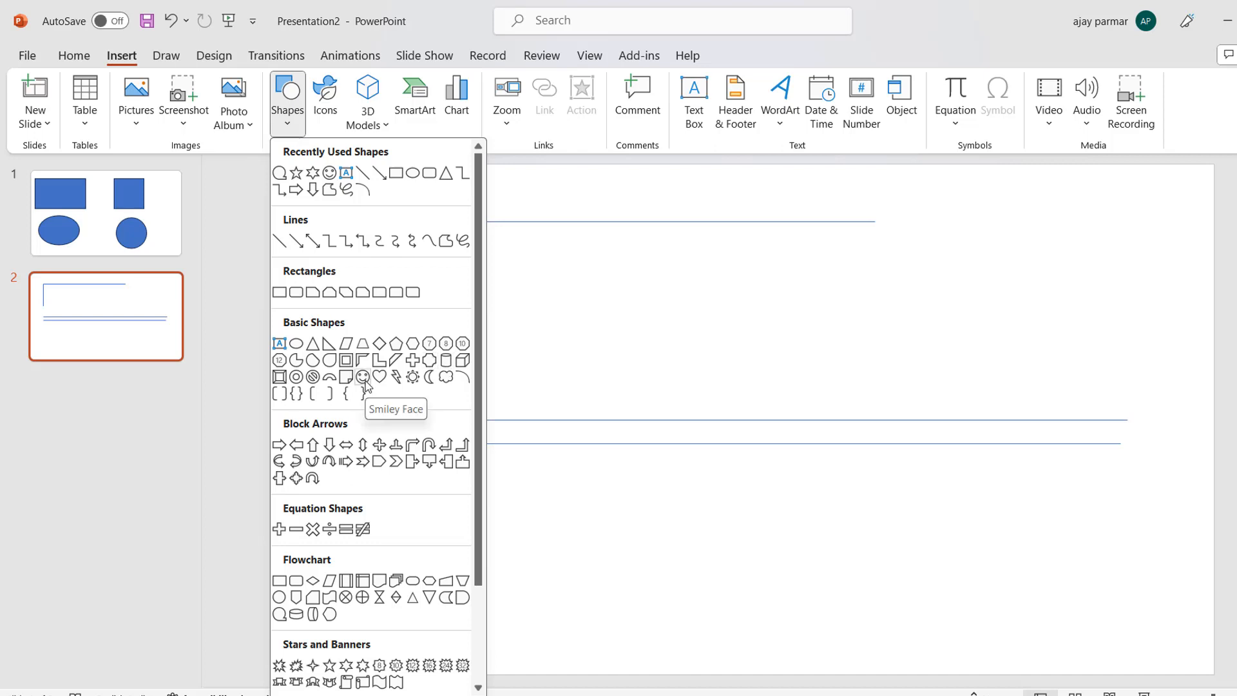
pyautogui.click(363, 377)
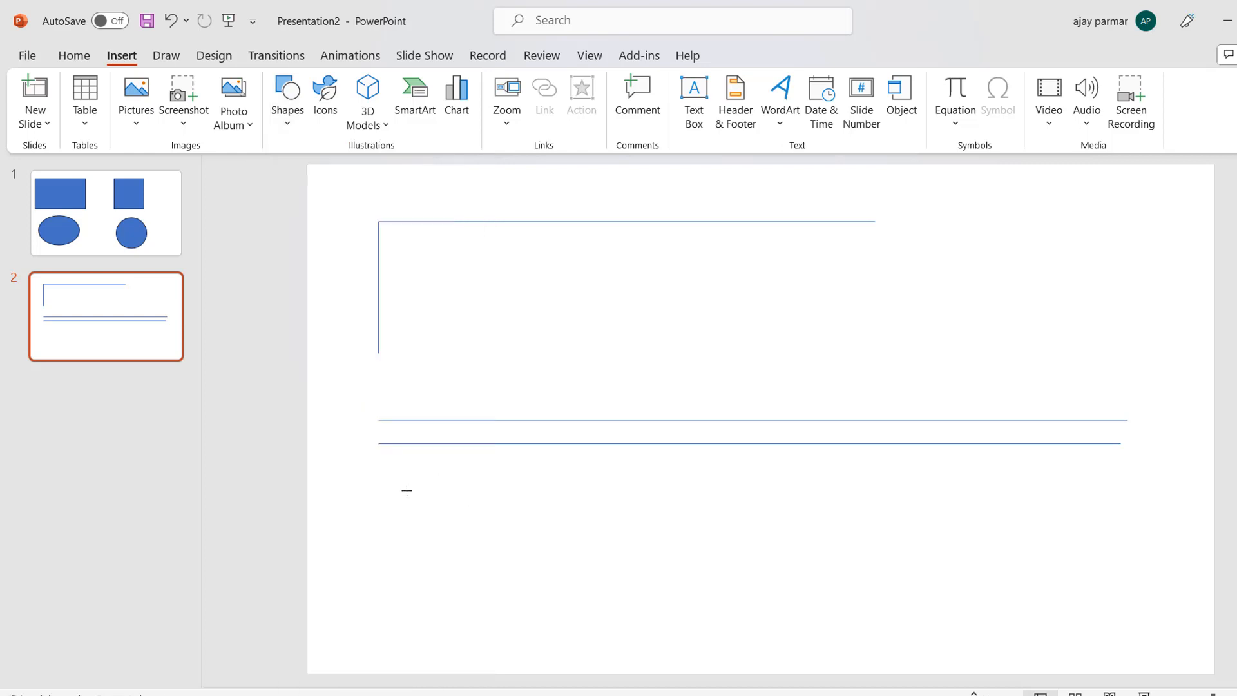
pyautogui.moveTo(407, 491); pyautogui.dragTo(566, 583)
pyautogui.moveTo(566, 582); pyautogui.dragTo(565, 583)
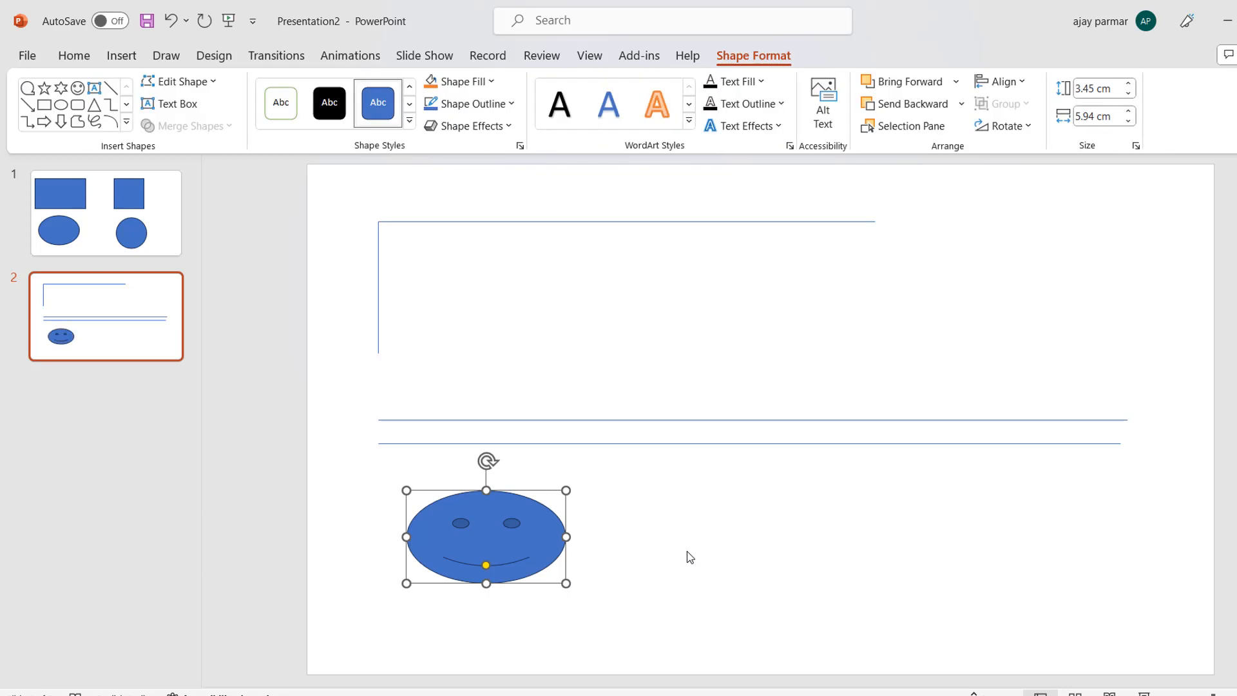
pyautogui.click(656, 555)
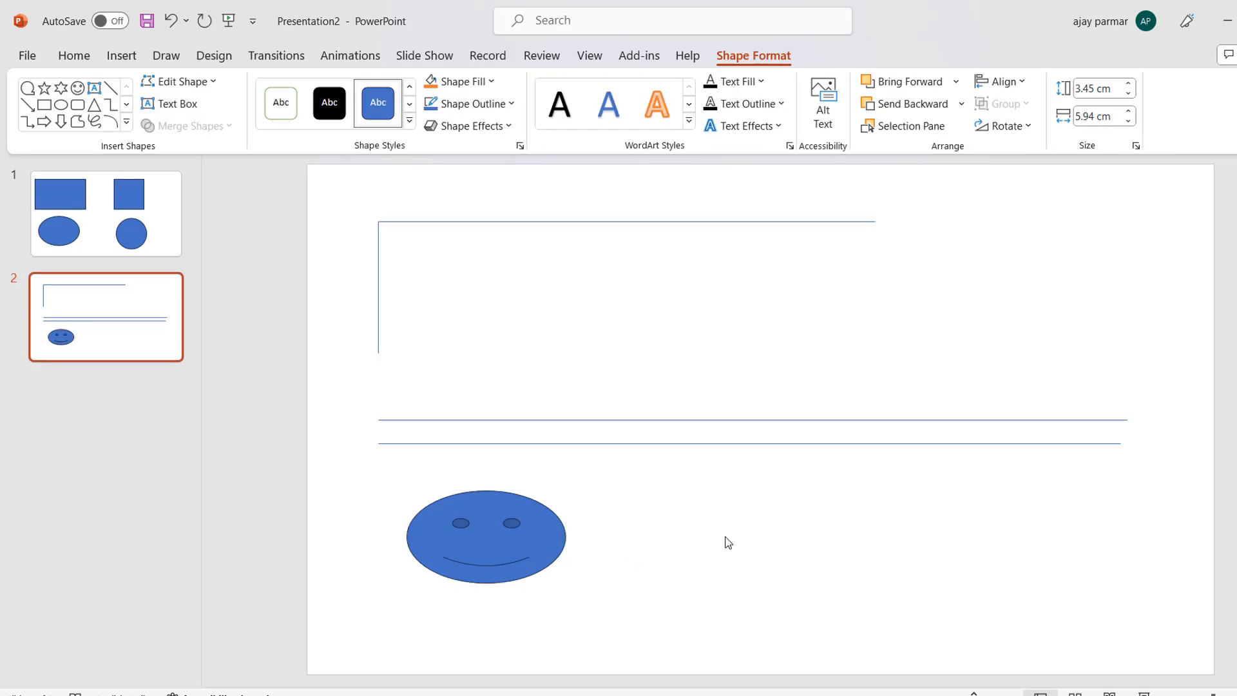
# Draw a perfectly round Smiley Face about 5.52 cm across to the right of the oval one and move it slightly up and left
pyautogui.click(122, 55)
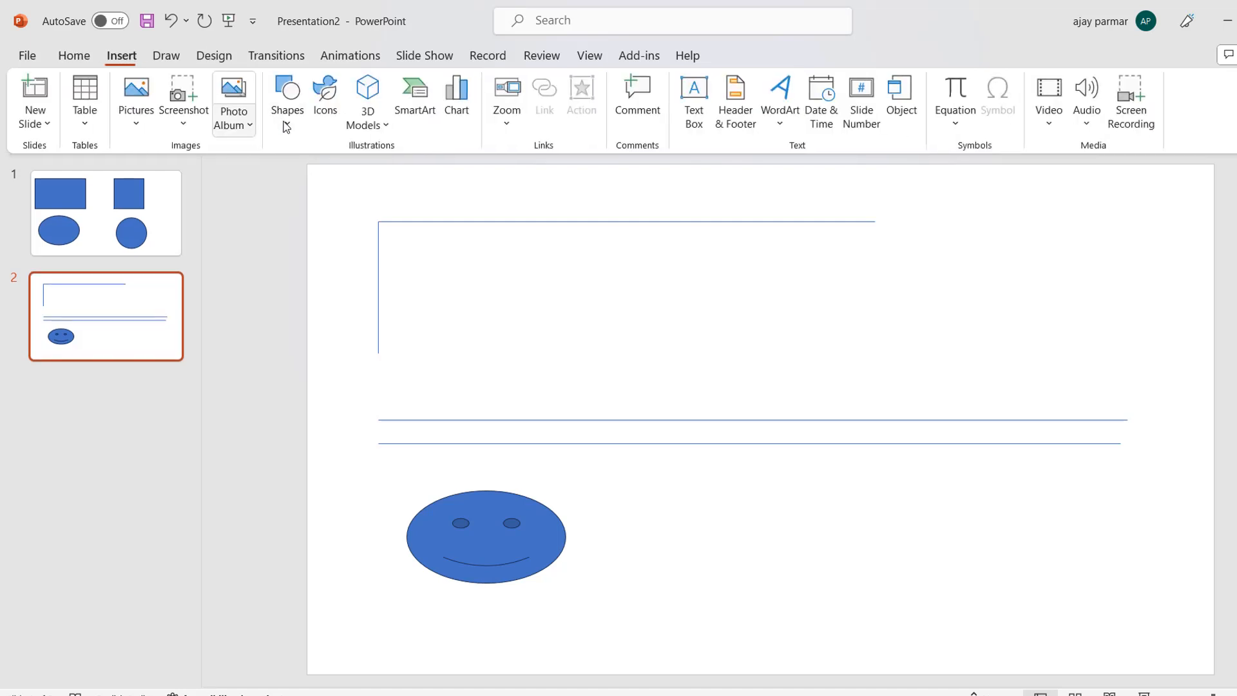
pyautogui.click(287, 109)
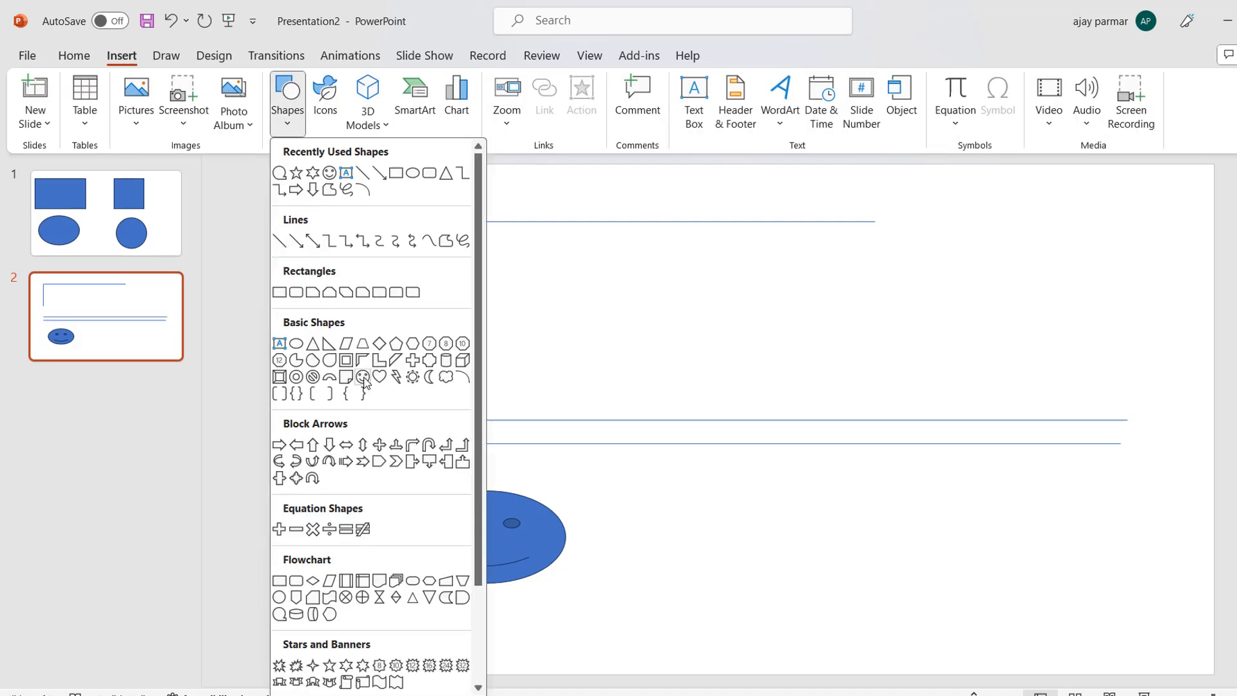
pyautogui.press('Escape')
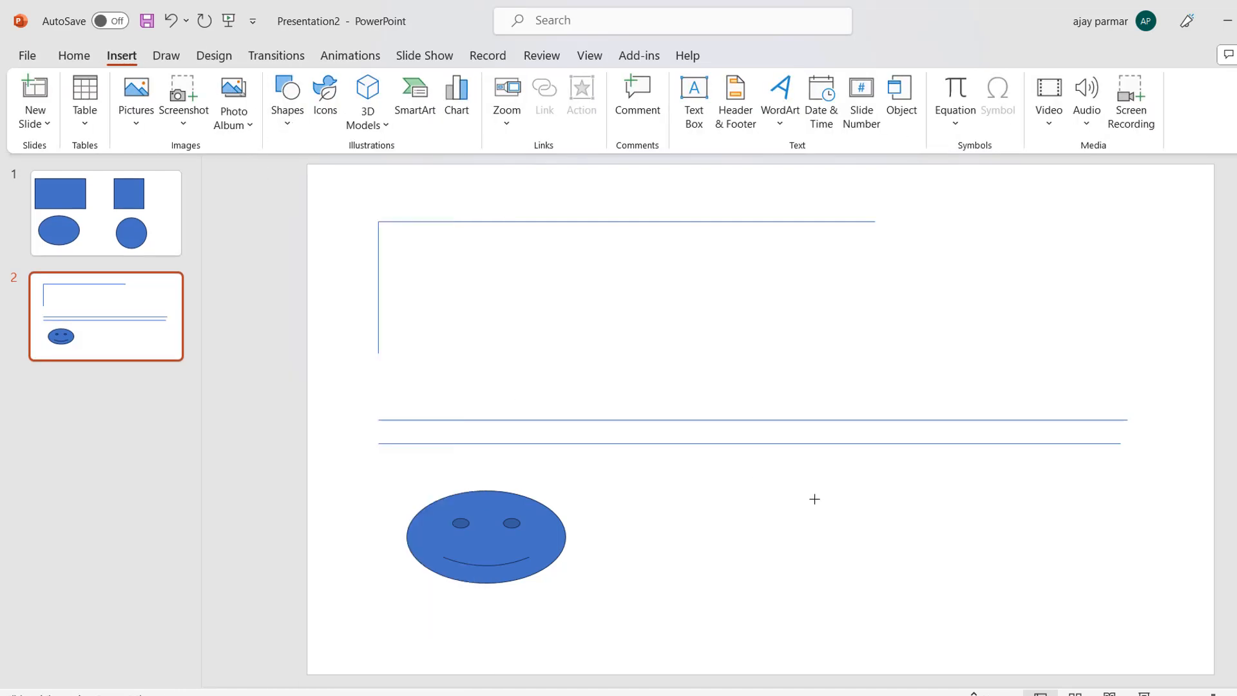
pyautogui.moveTo(815, 500); pyautogui.dragTo(963, 607)
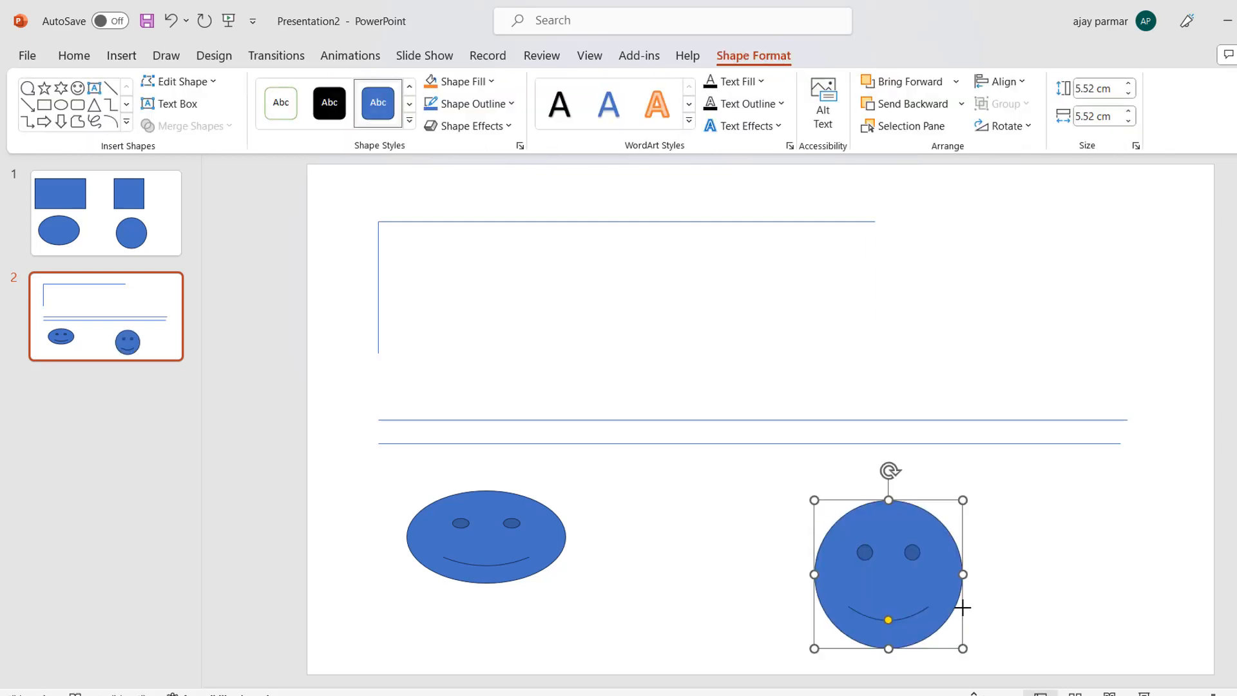
pyautogui.click(1072, 593)
pyautogui.moveTo(879, 590); pyautogui.dragTo(865, 567)
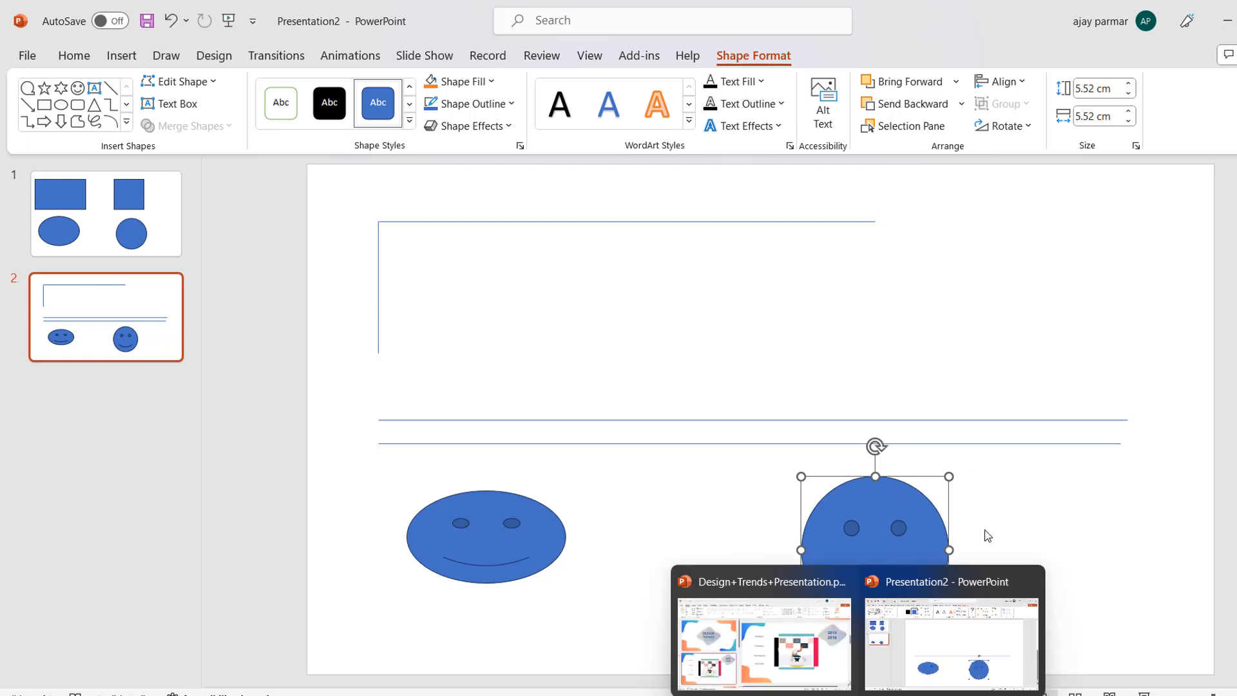
pyautogui.click(1066, 511)
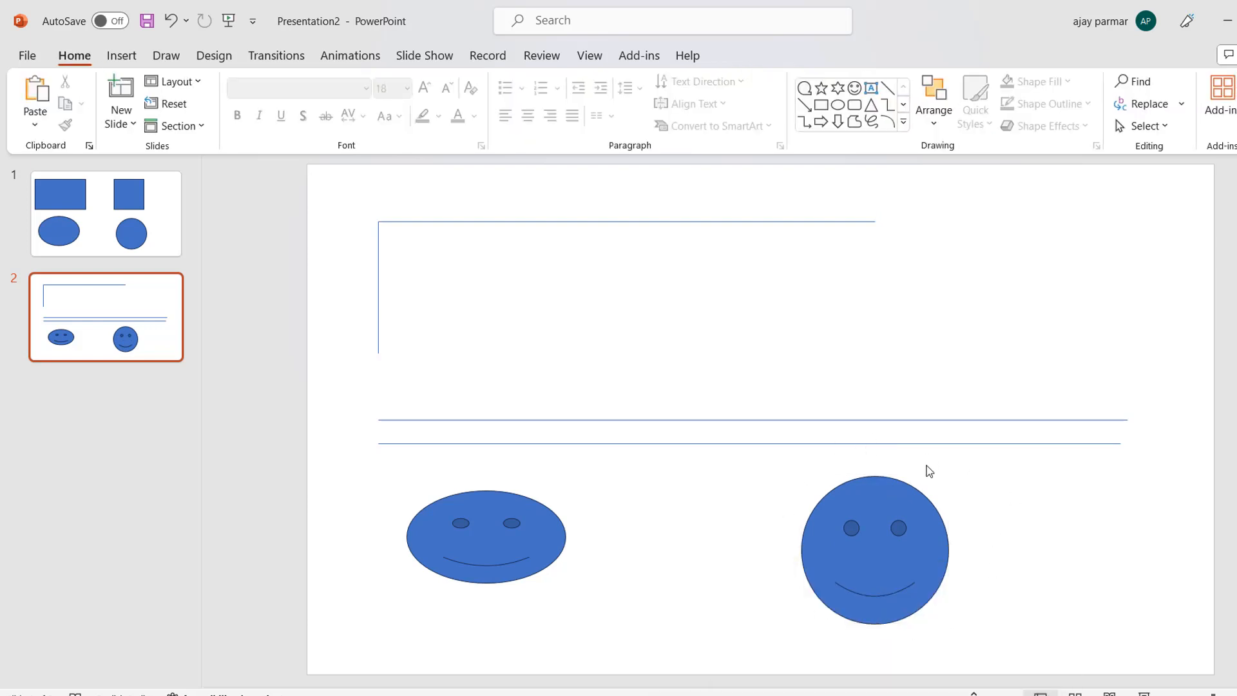